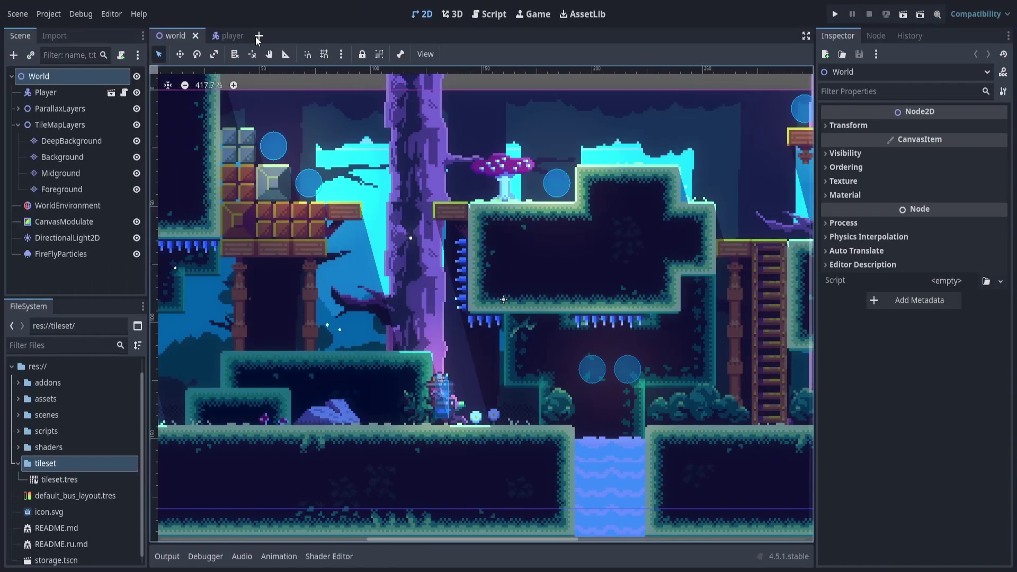
# - Create a new scene with a CharacterBody2D root renamed to FlowerEnemy
pyautogui.click(258, 36)
pyautogui.click(14, 55)
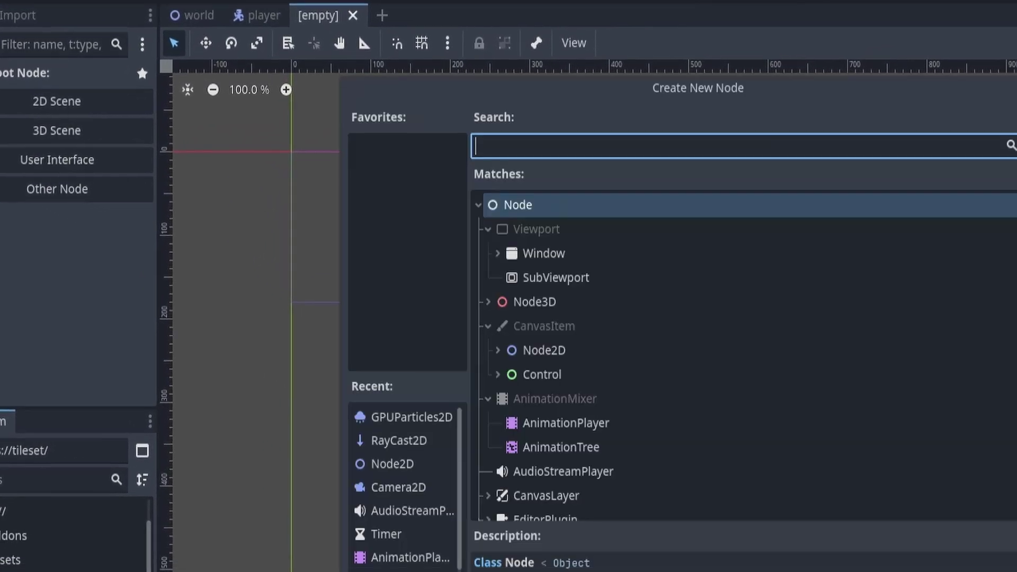
pyautogui.write('character')
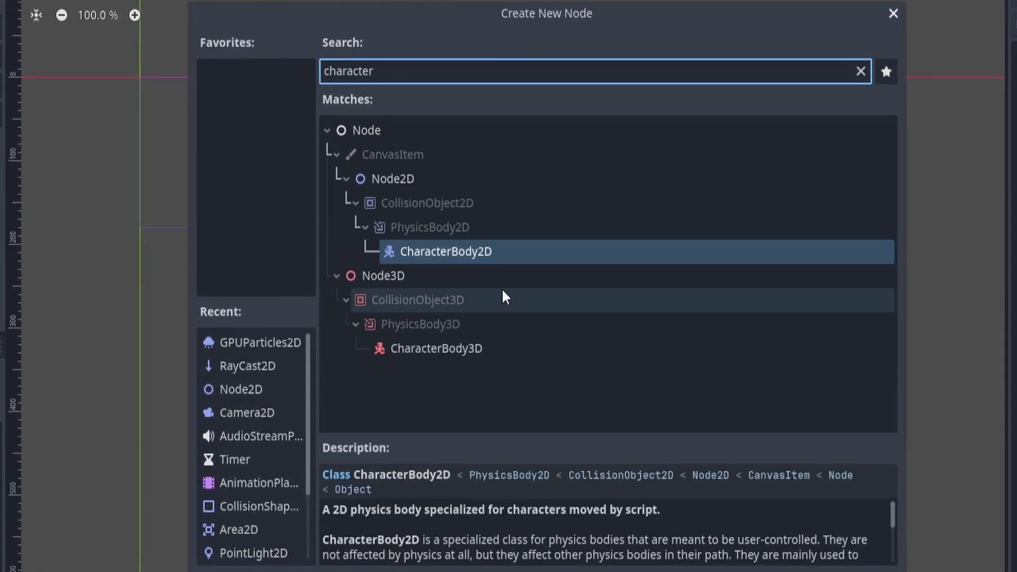
pyautogui.doubleClick(497, 252)
pyautogui.doubleClick(152, 130)
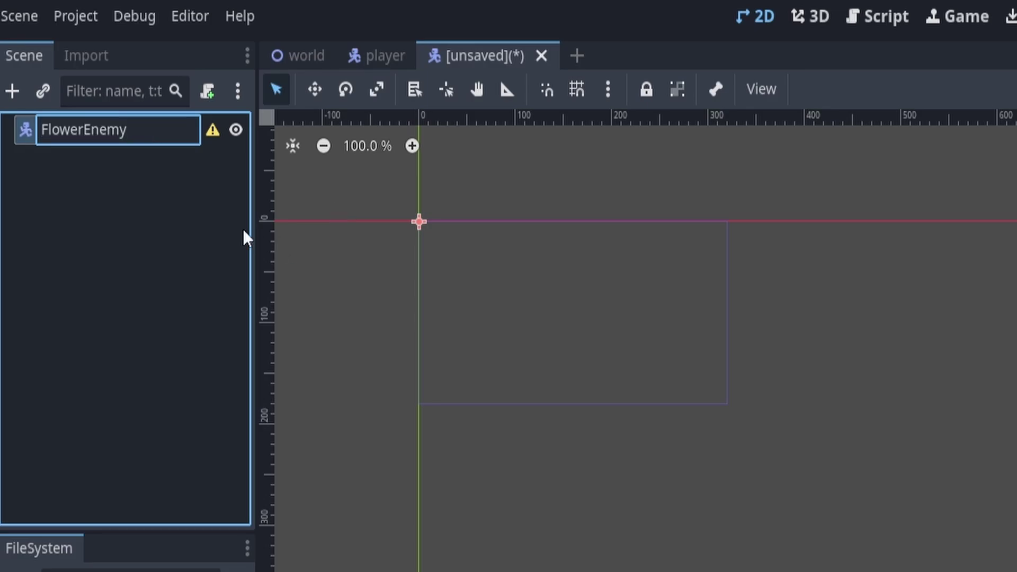
pyautogui.click(202, 209)
# - Add CollisionShape2D and AnimatedSprite2D children to FlowerEnemy, with AnimatedSprite2D placed first
pyautogui.click(157, 143)
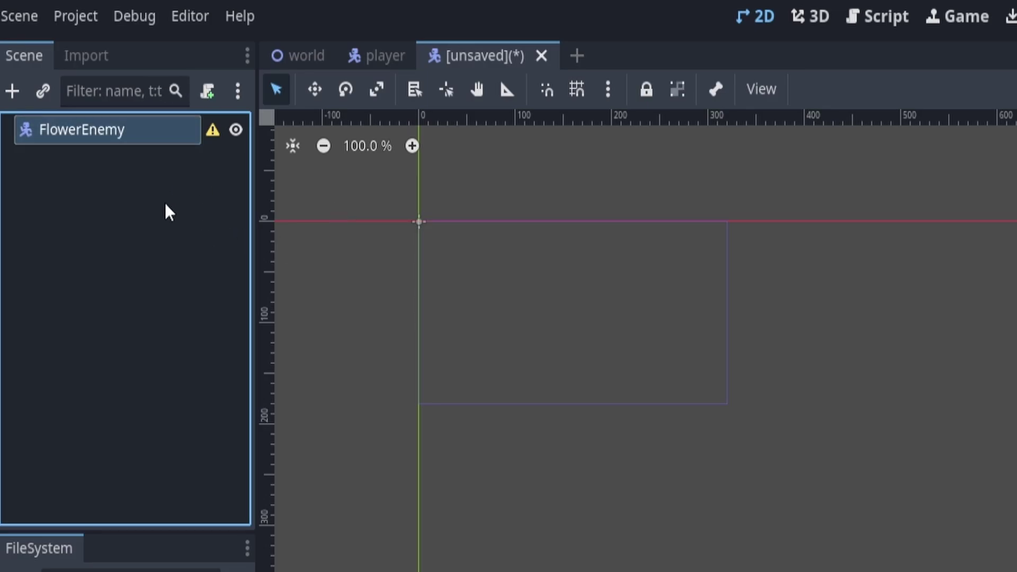
pyautogui.hotkey('ctrl', 'a')
pyautogui.press('BackSpace')
pyautogui.write('collisi')
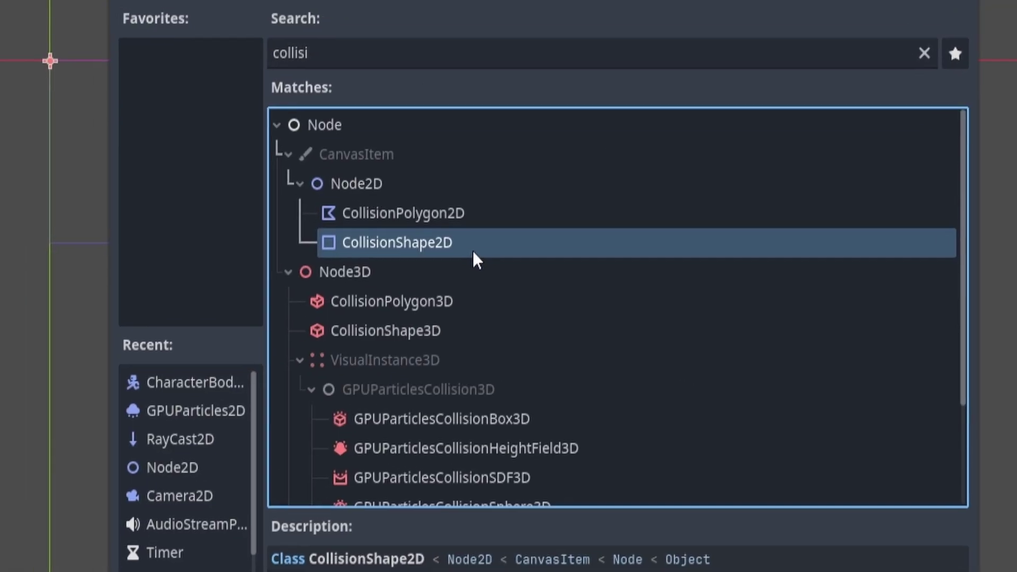
pyautogui.doubleClick(447, 239)
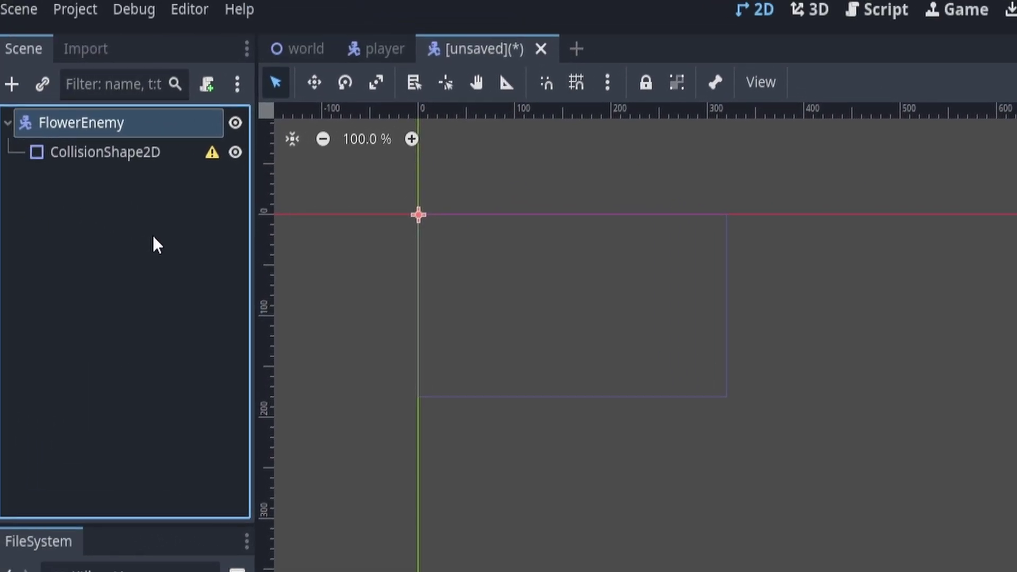
pyautogui.hotkey('ctrl', 'a')
pyautogui.write('anima')
pyautogui.click(437, 347)
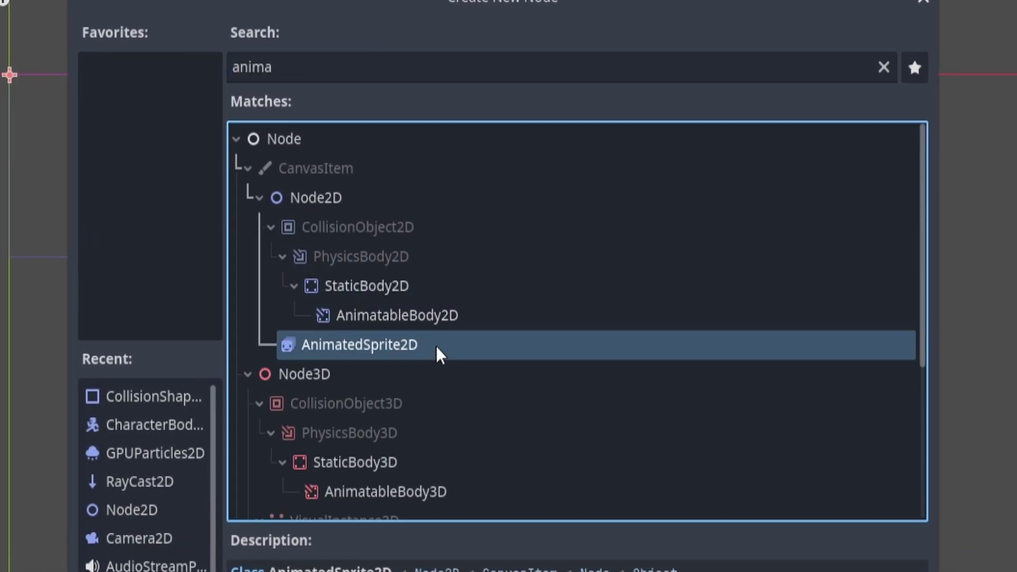
pyautogui.doubleClick(436, 346)
pyautogui.moveTo(90, 174); pyautogui.dragTo(133, 130)
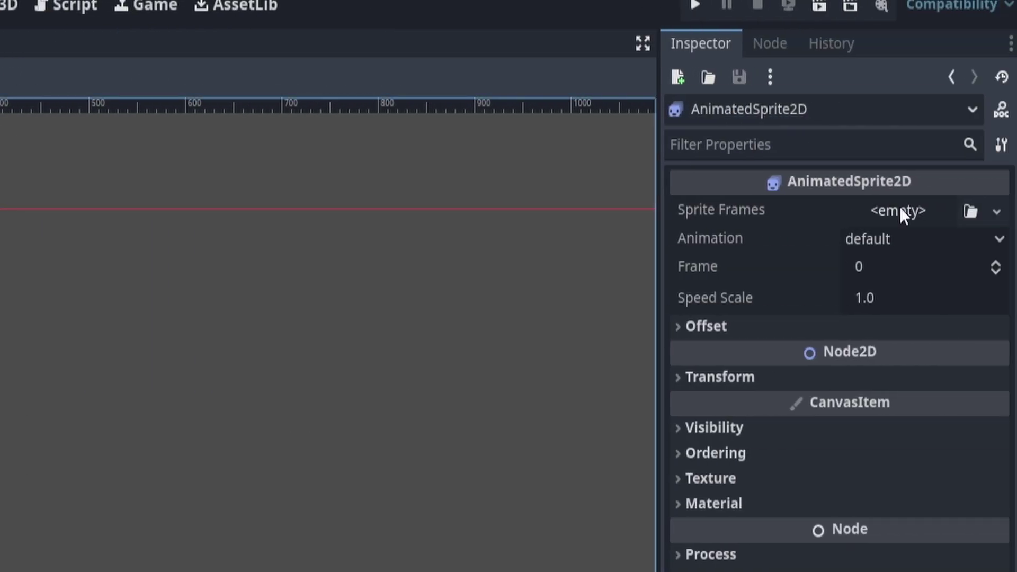
# - Give the sprite a new SpriteFrames with the default animation renamed to walk and a dead animation
pyautogui.click(899, 210)
pyautogui.click(931, 270)
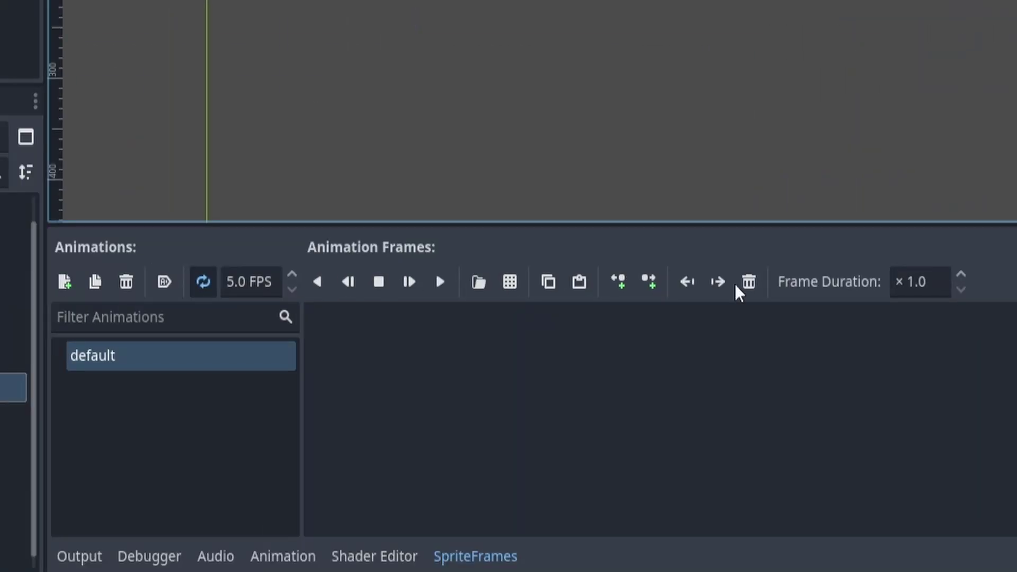
pyautogui.doubleClick(164, 355)
pyautogui.press('BackSpace')
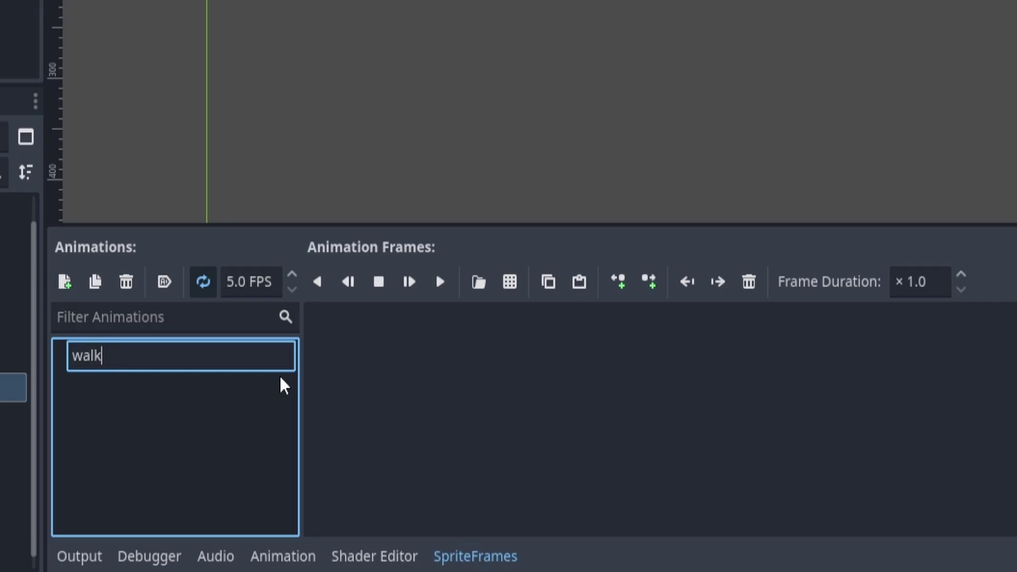
pyautogui.press('Return')
pyautogui.doubleClick(214, 357)
pyautogui.write('dea')
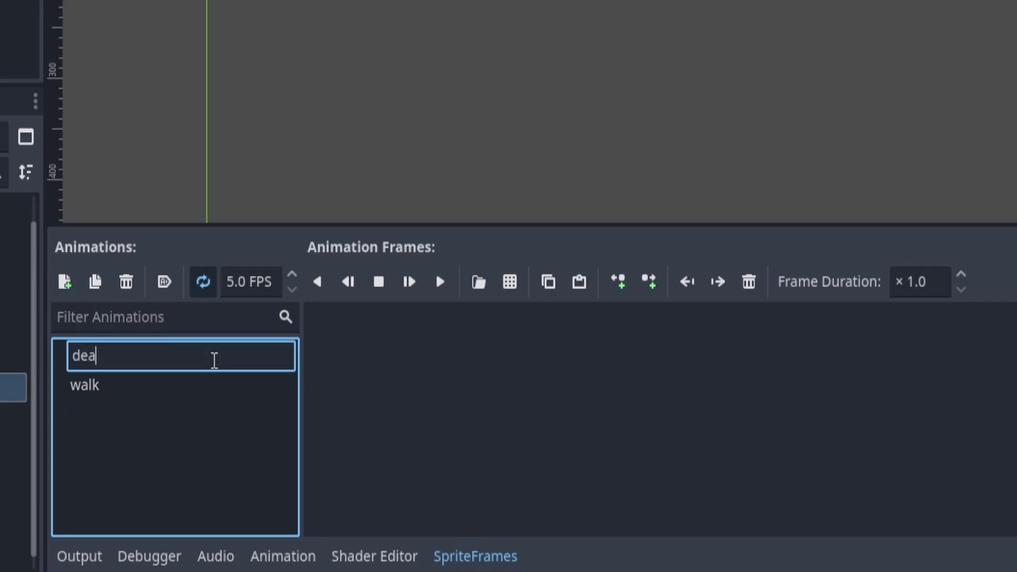
pyautogui.write('d')
pyautogui.press('Return')
pyautogui.click(225, 387)
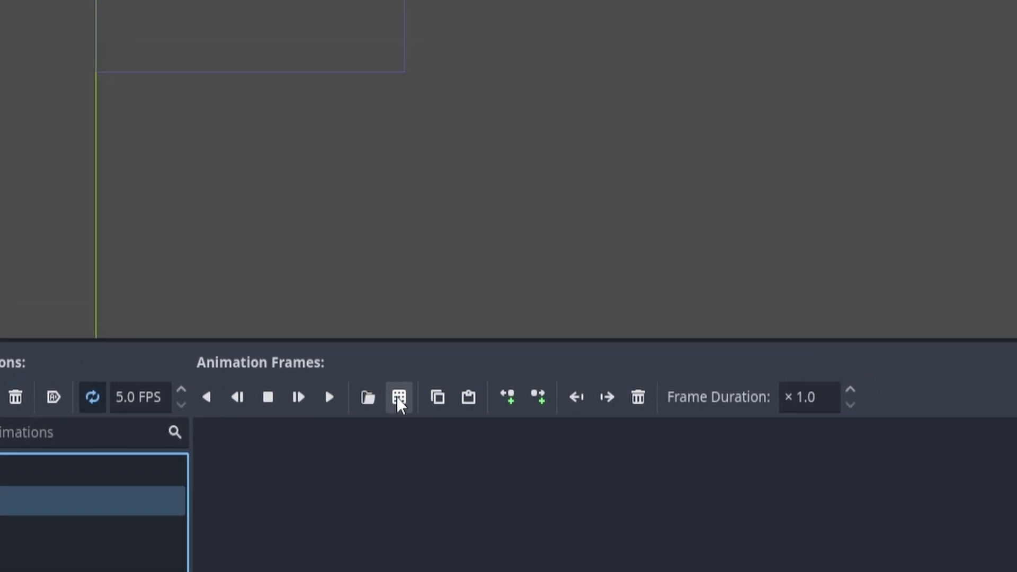
# - Load the last three flower_enemy sheet frames into walk and set it to 8 FPS
pyautogui.click(510, 281)
pyautogui.doubleClick(339, 83)
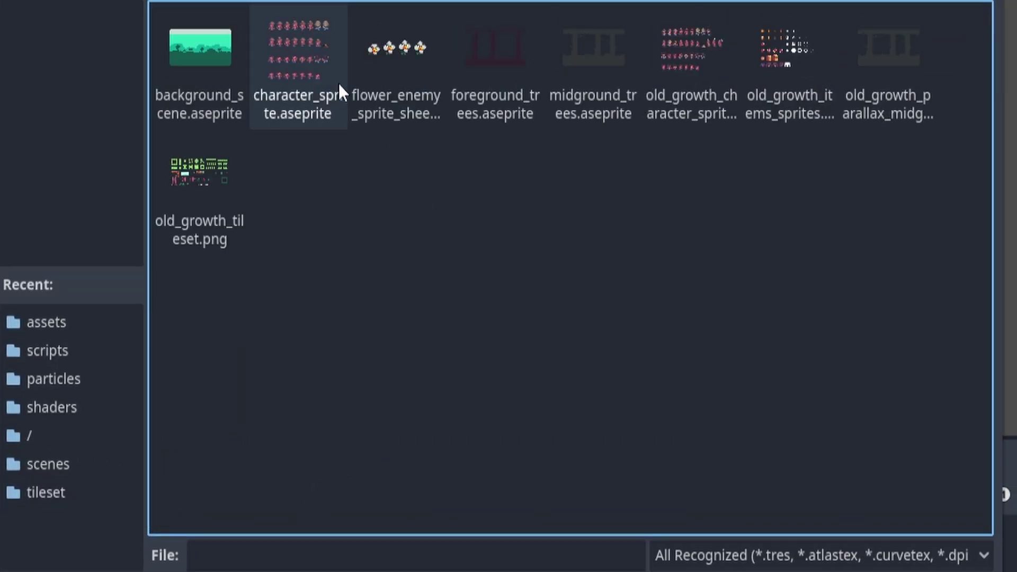
pyautogui.doubleClick(402, 106)
pyautogui.scroll(8, 424, 283)
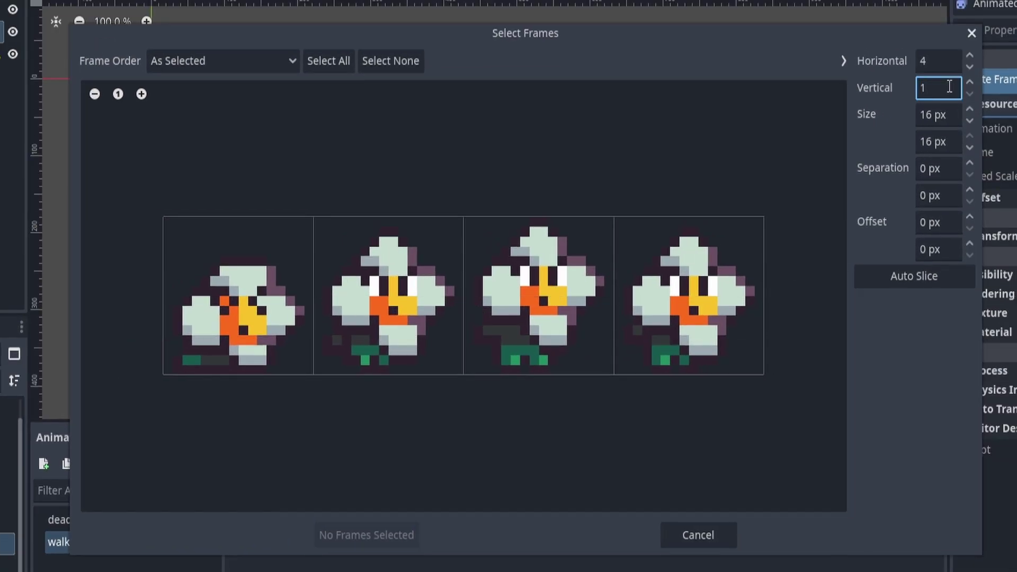
pyautogui.moveTo(408, 349); pyautogui.dragTo(668, 400)
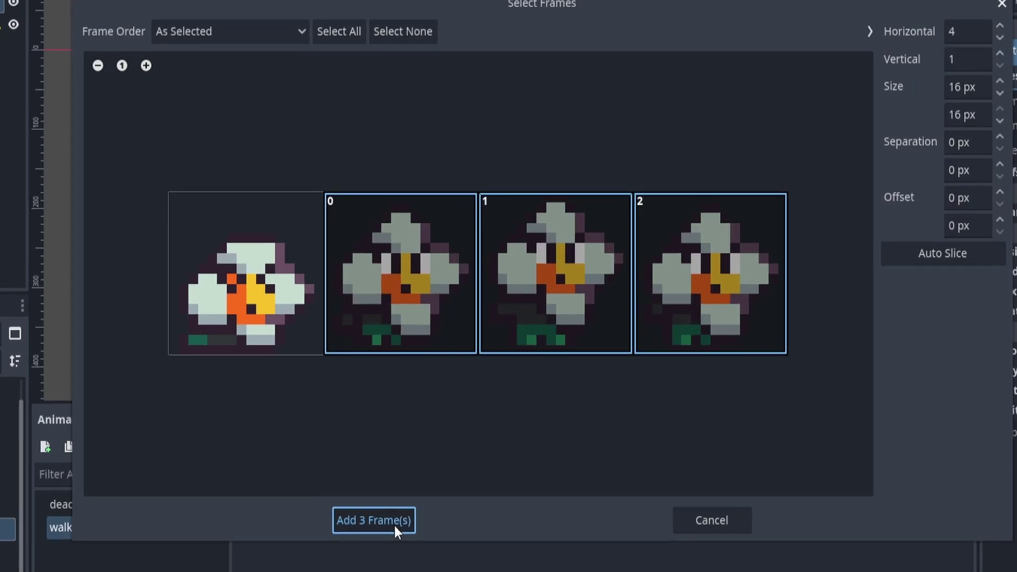
pyautogui.click(381, 535)
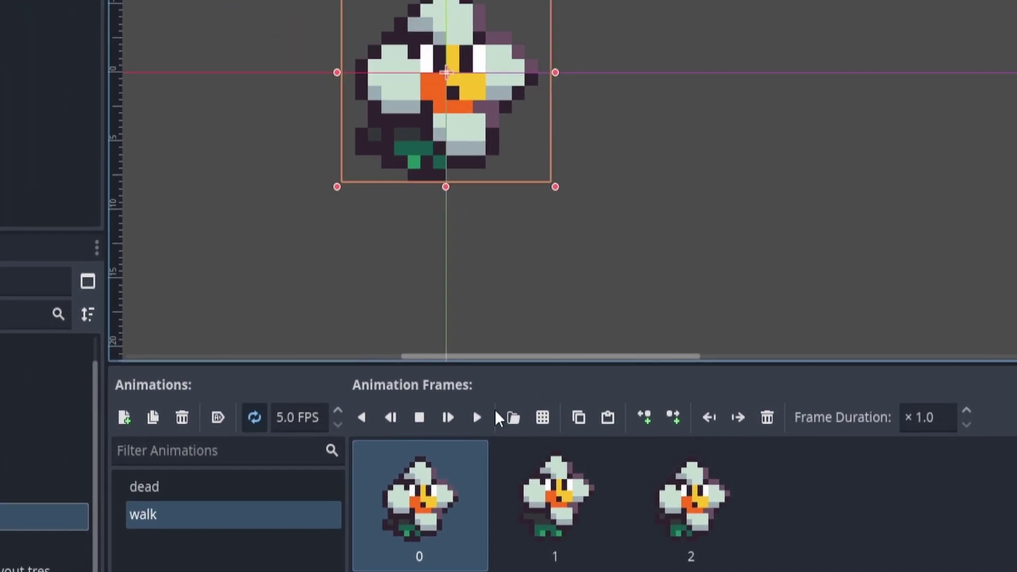
pyautogui.click(477, 417)
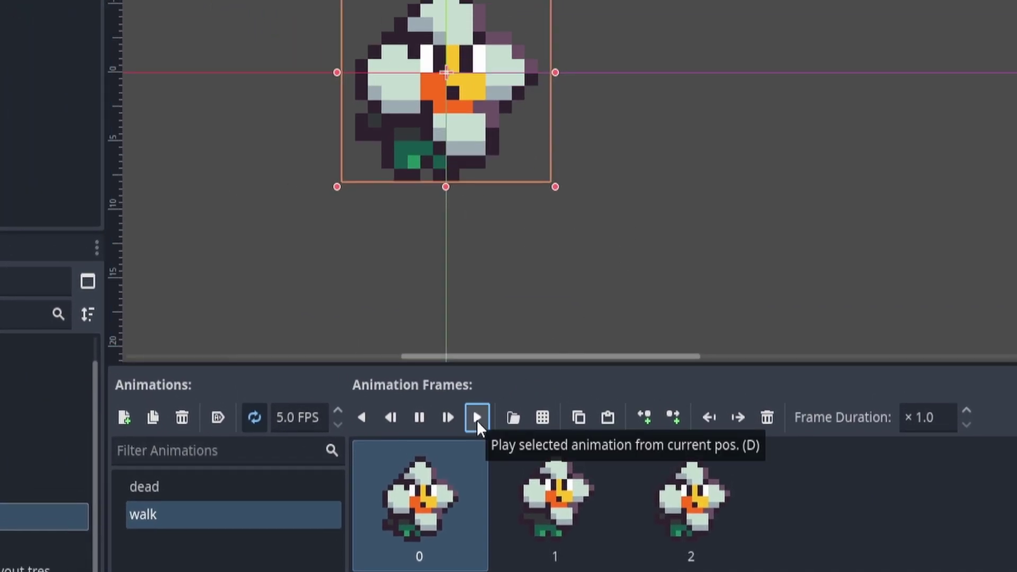
pyautogui.click(338, 409)
pyautogui.click(339, 409)
pyautogui.click(339, 409)
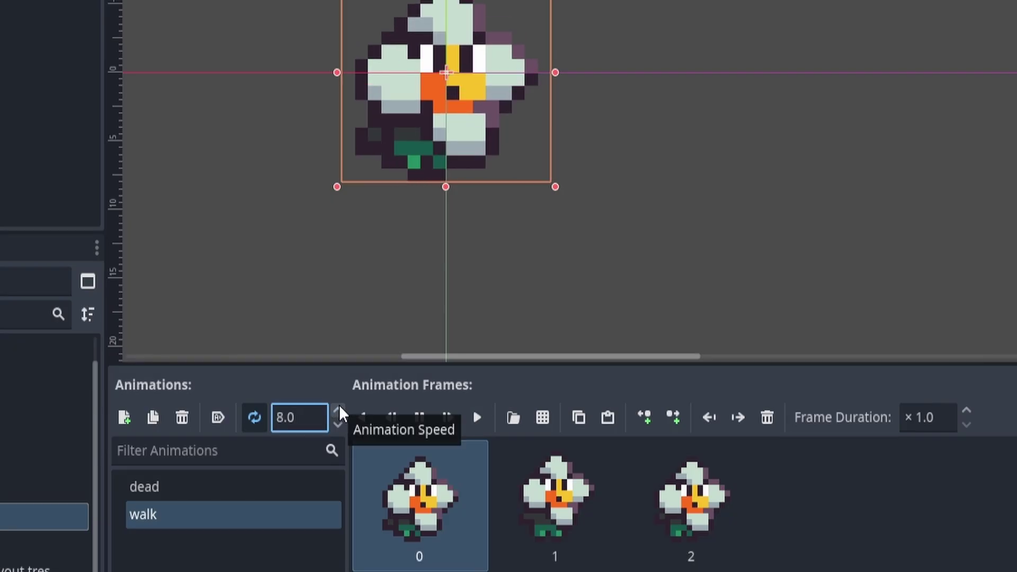
pyautogui.click(264, 494)
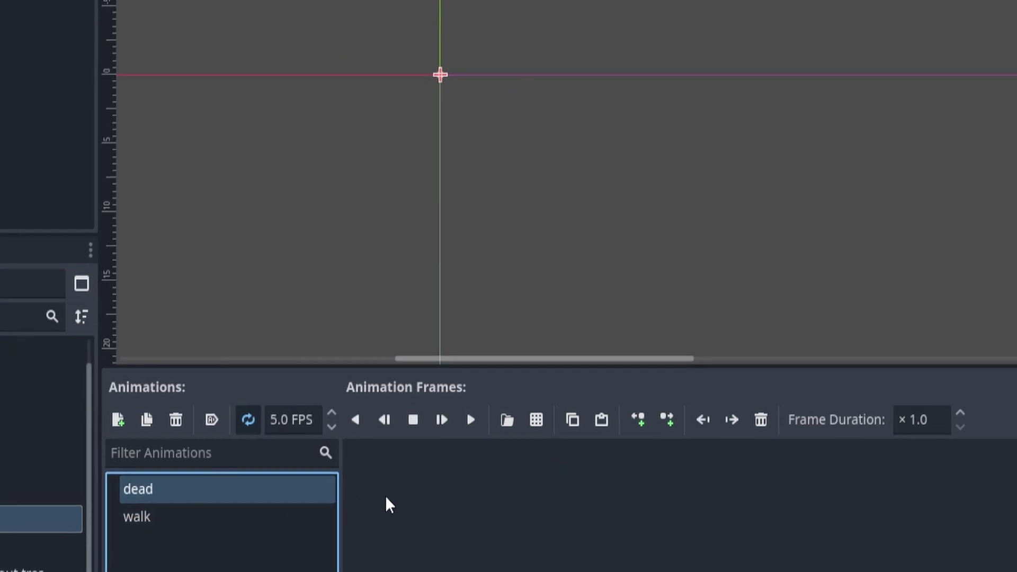
# - Add the first flower sheet frame to dead and set walk to autoplay on load
pyautogui.click(542, 418)
pyautogui.doubleClick(444, 112)
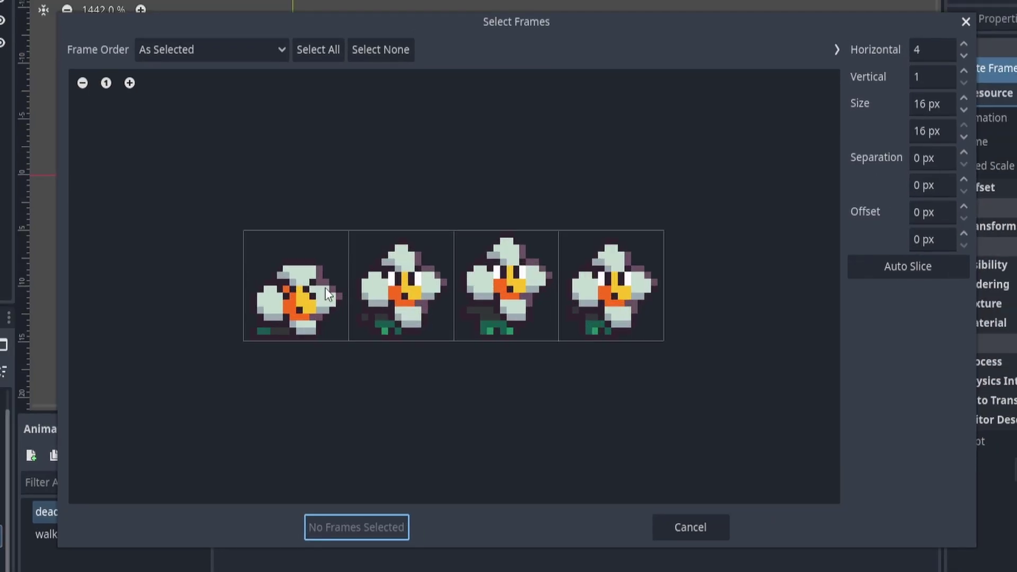
pyautogui.click(325, 288)
pyautogui.click(347, 526)
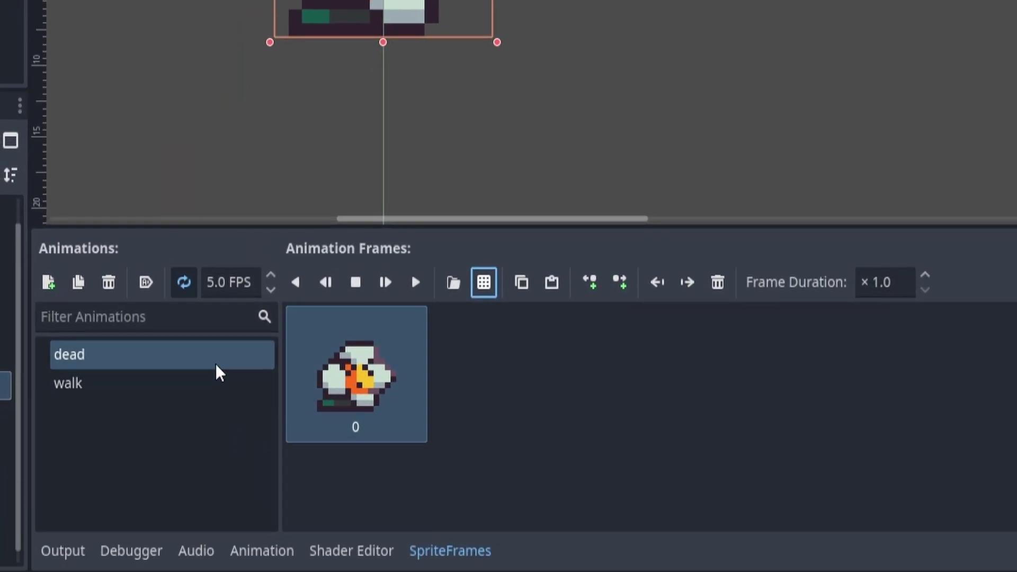
pyautogui.click(215, 378)
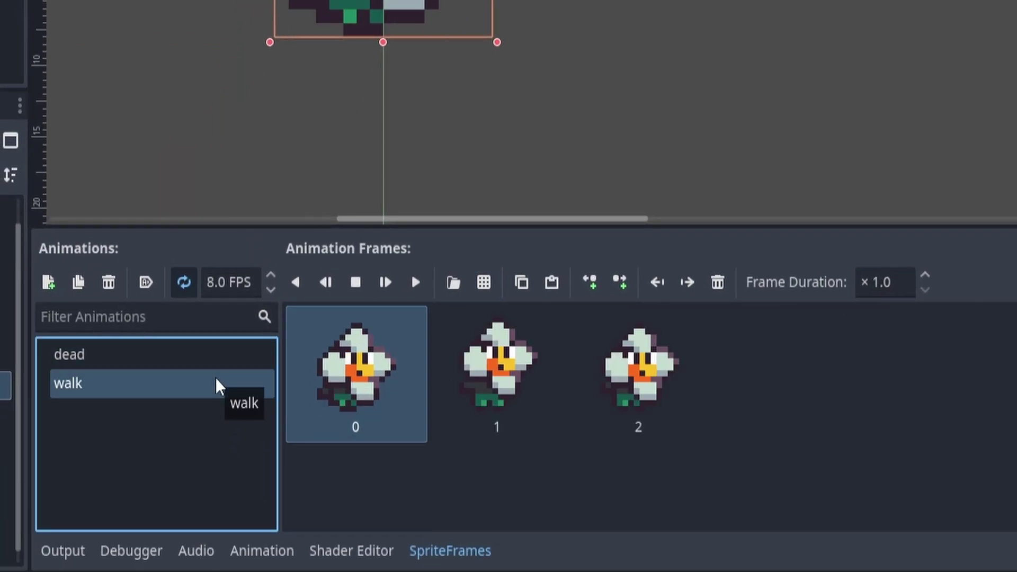
pyautogui.click(146, 282)
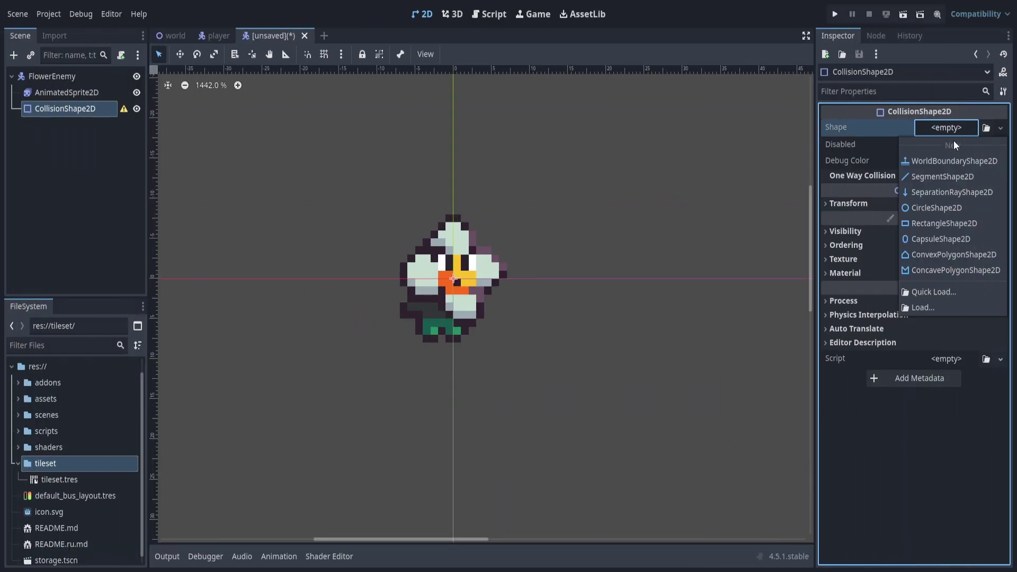
# - Assign a New RectangleShape2D and fit it over the flower's lower body
pyautogui.click(962, 230)
pyautogui.scroll(5, 574, 251)
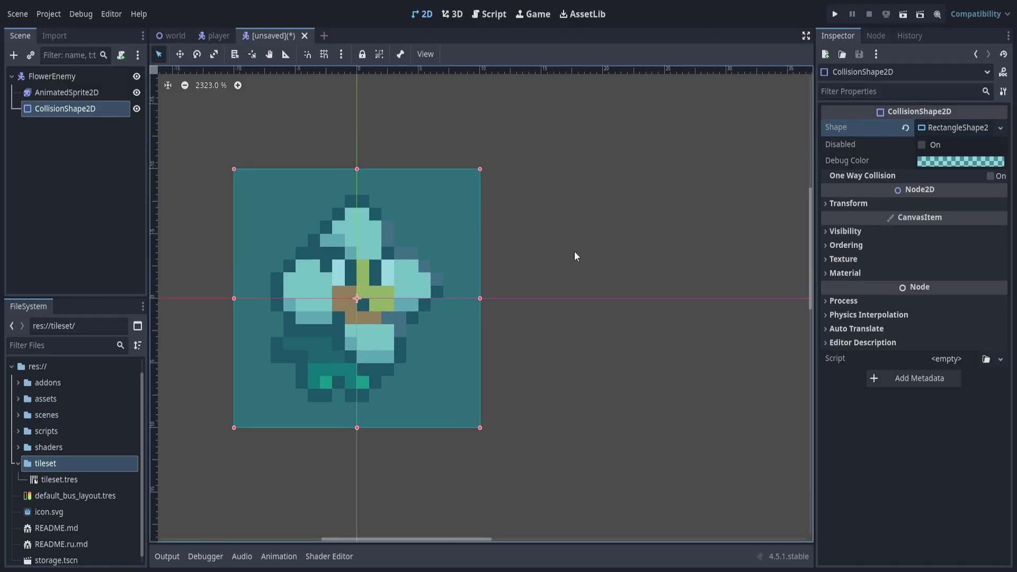
pyautogui.moveTo(548, 218); pyautogui.dragTo(590, 314)
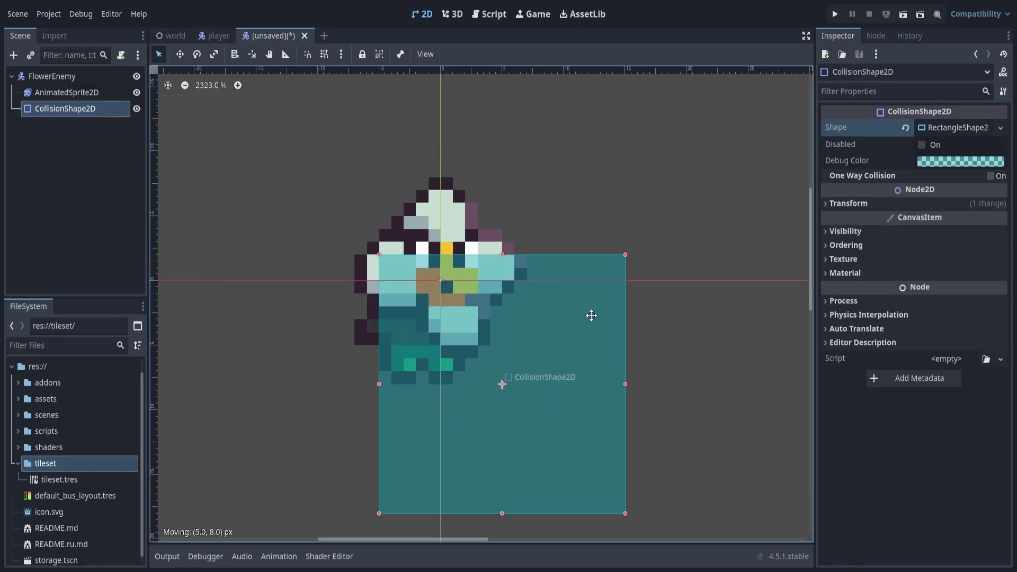
pyautogui.moveTo(590, 313); pyautogui.dragTo(591, 314)
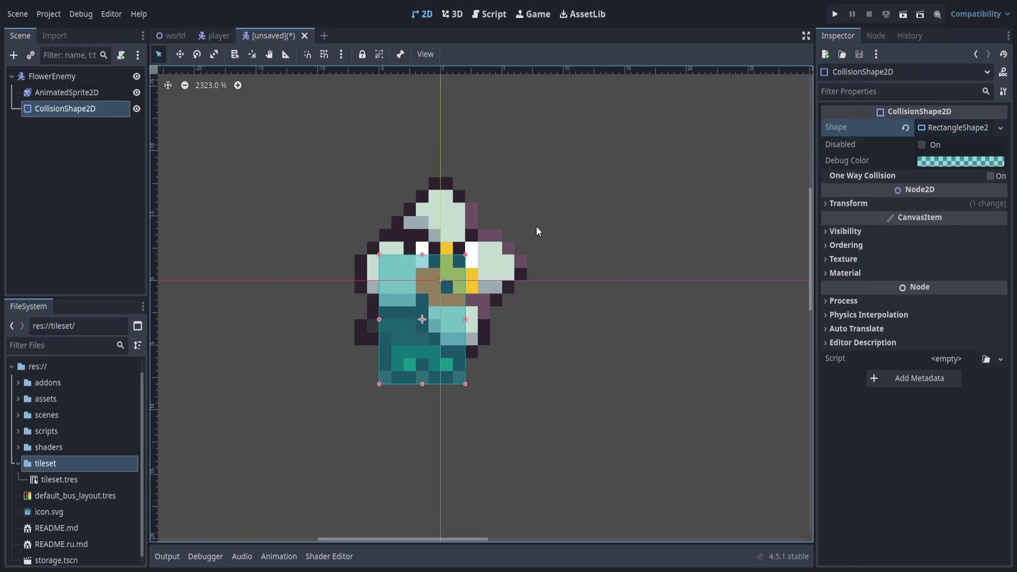
pyautogui.scroll(-5, 544, 241)
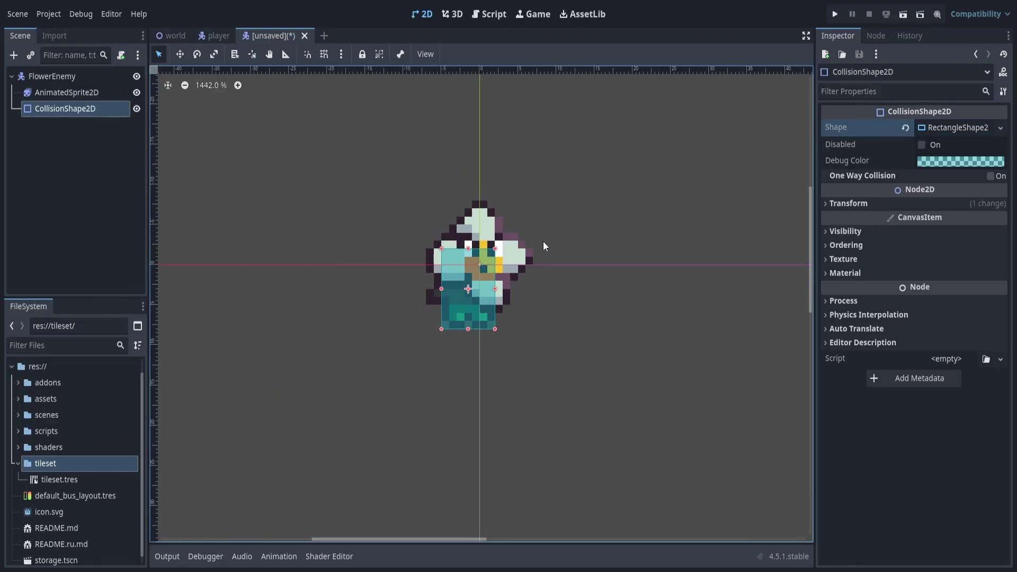
pyautogui.click(66, 92)
pyautogui.click(90, 108)
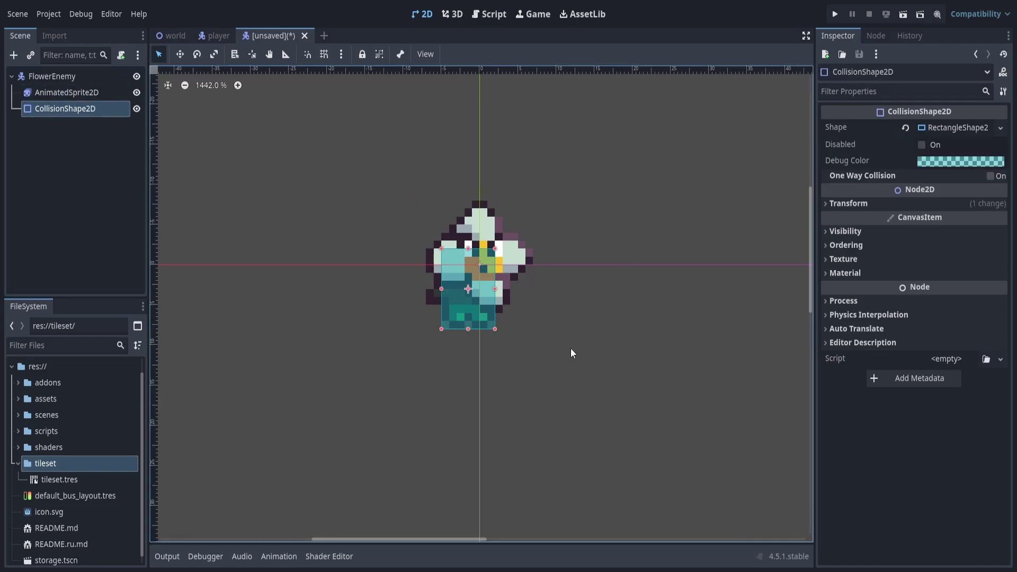
# - Enable FlowerEnemy's collision mask bit 2 so it detects the player layer
pyautogui.click(64, 77)
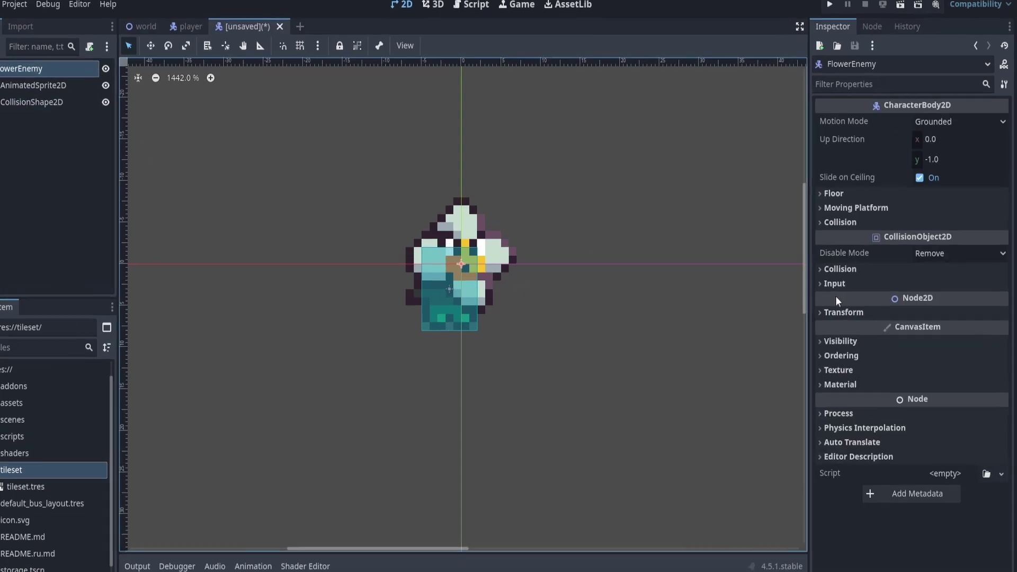
pyautogui.click(874, 271)
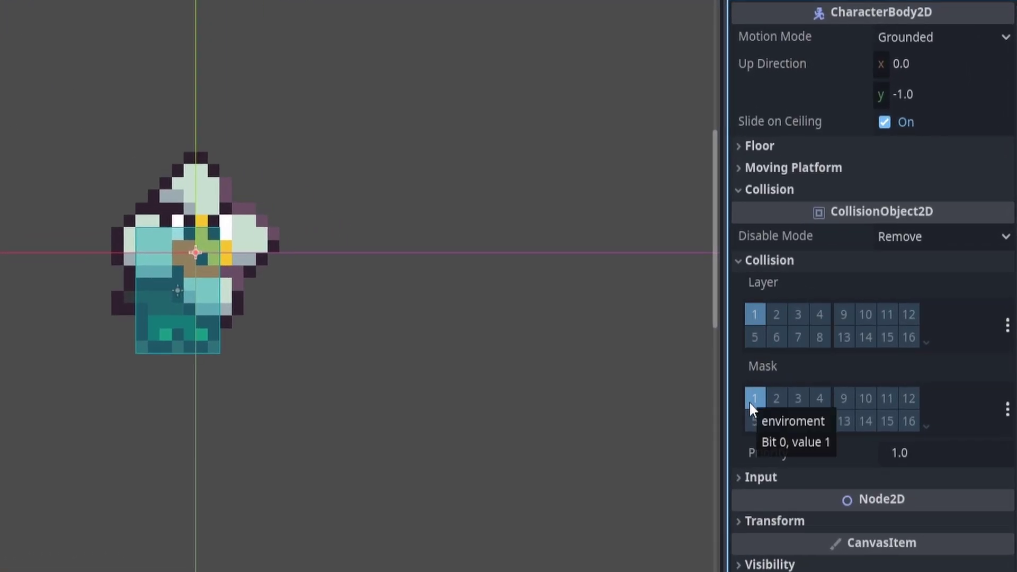
pyautogui.click(780, 402)
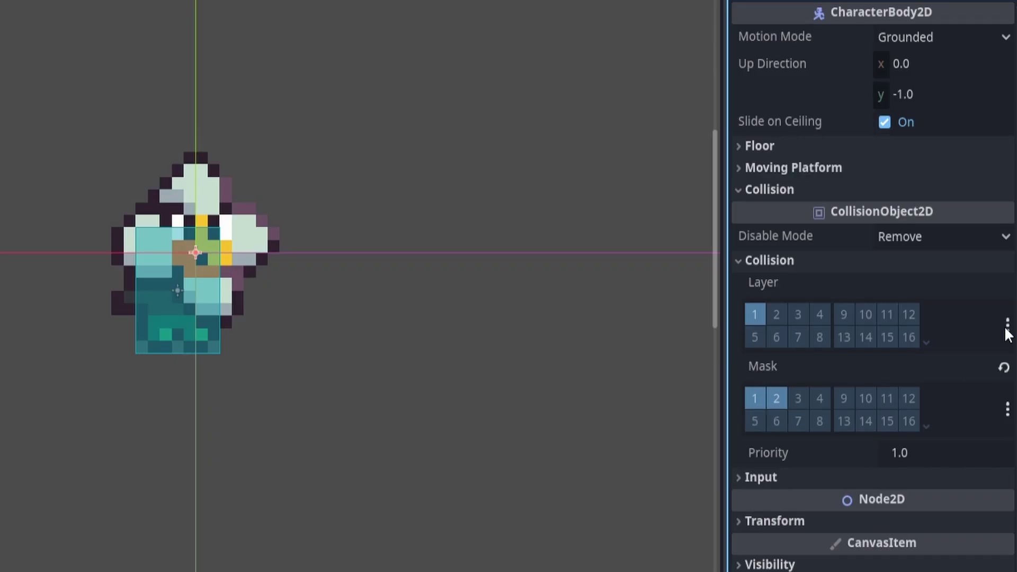
# - Name physics layer 3 'enemy' and move FlowerEnemy from layer 1 onto it
pyautogui.click(1007, 327)
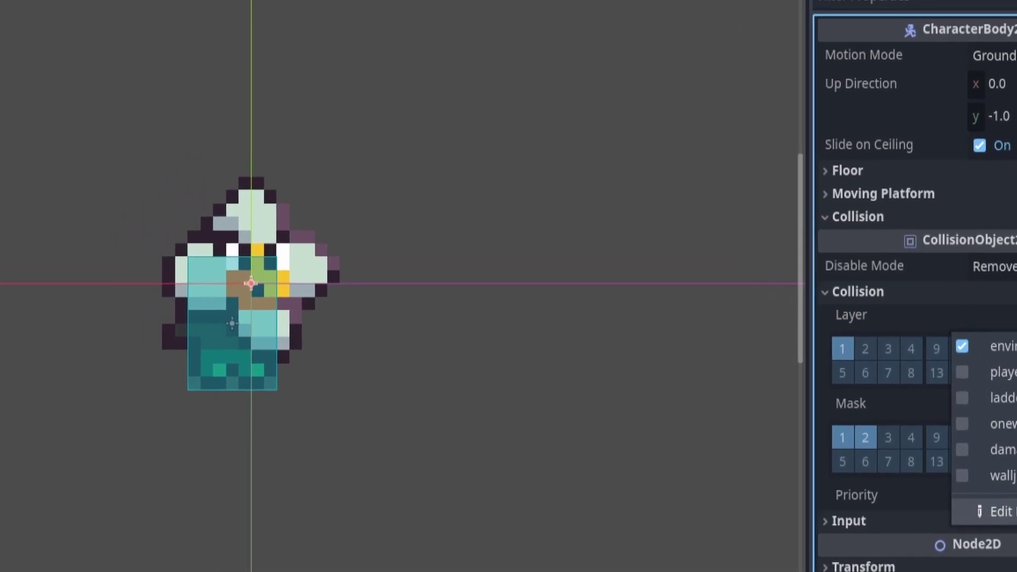
pyautogui.click(948, 468)
pyautogui.click(678, 160)
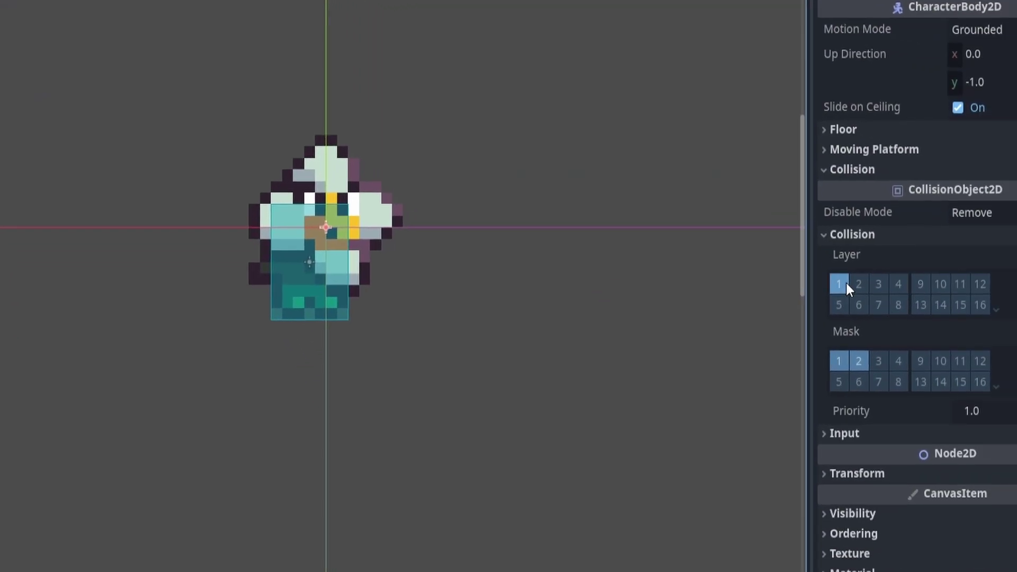
pyautogui.click(846, 283)
pyautogui.click(875, 283)
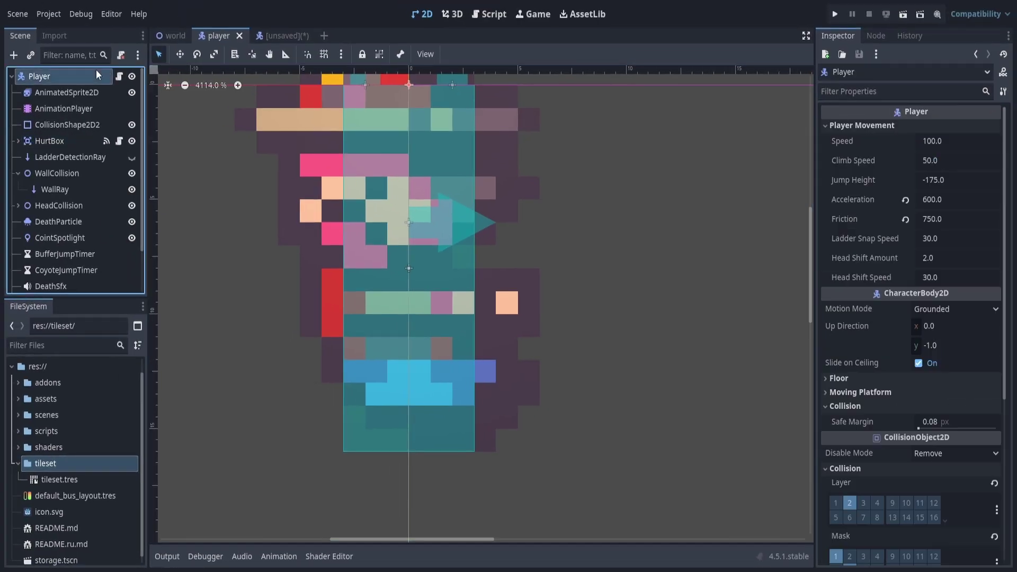
pyautogui.scroll(-3, 420, 227)
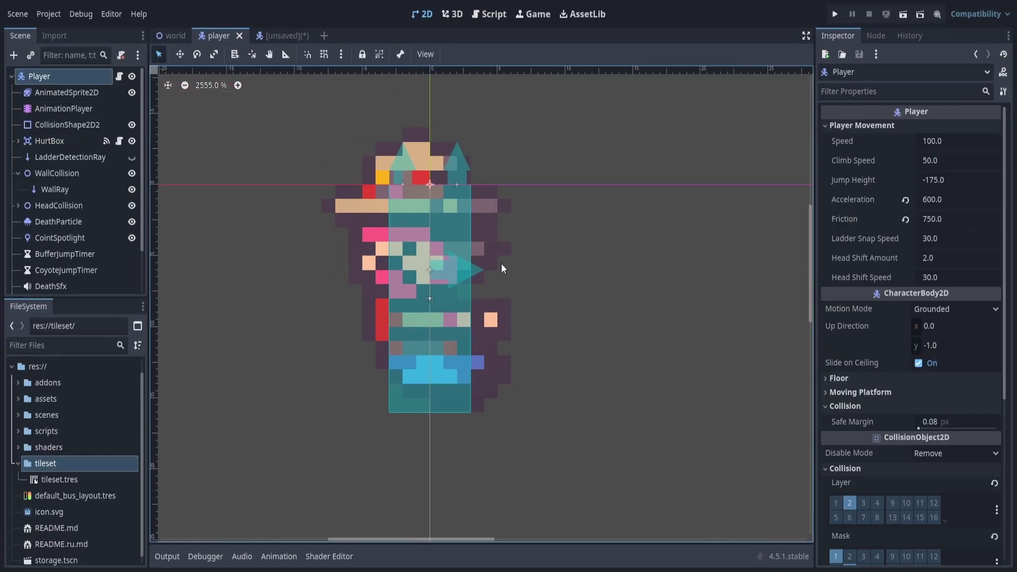
pyautogui.scroll(-4, 884, 428)
# - Enable Player mask bit 3 and drop flower_enemy.tscn into the world beside the ladder
pyautogui.click(863, 415)
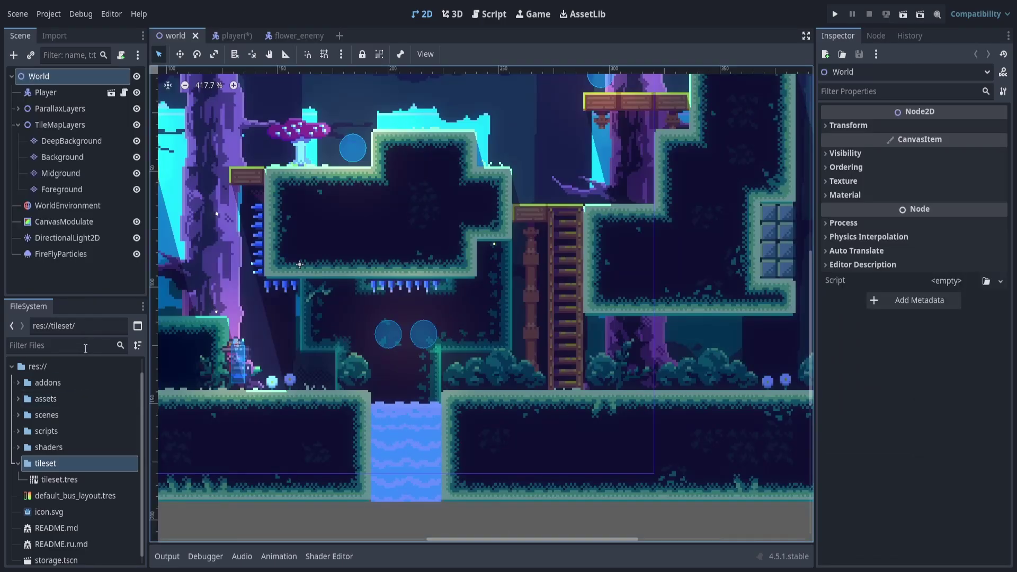
pyautogui.click(86, 346)
pyautogui.write('flower')
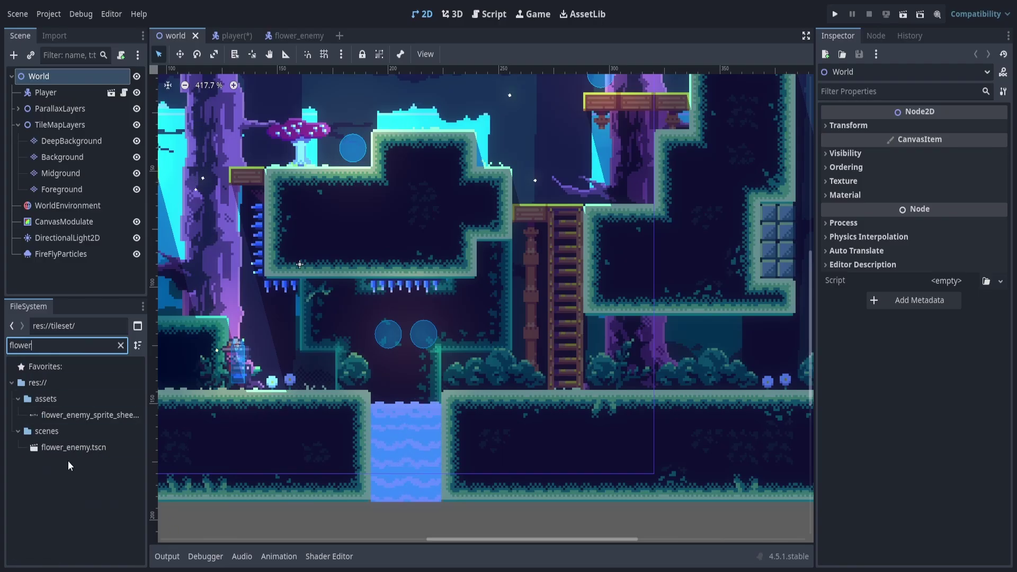
pyautogui.moveTo(79, 449); pyautogui.dragTo(428, 418)
pyautogui.moveTo(583, 374); pyautogui.dragTo(524, 353)
pyautogui.scroll(5, 583, 387)
pyautogui.scroll(-5, 525, 352)
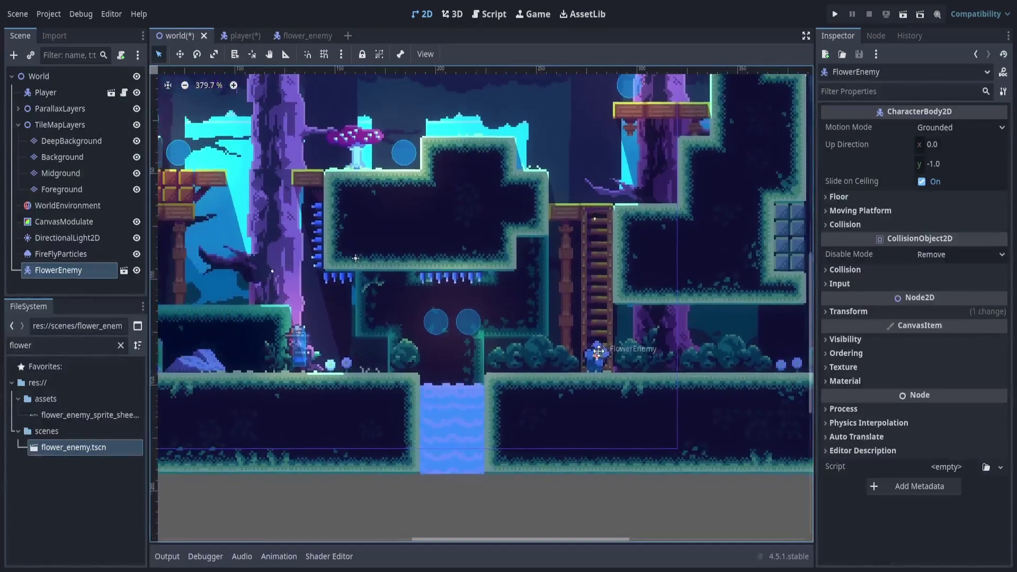
pyautogui.moveTo(599, 351); pyautogui.dragTo(626, 390, button='middle')
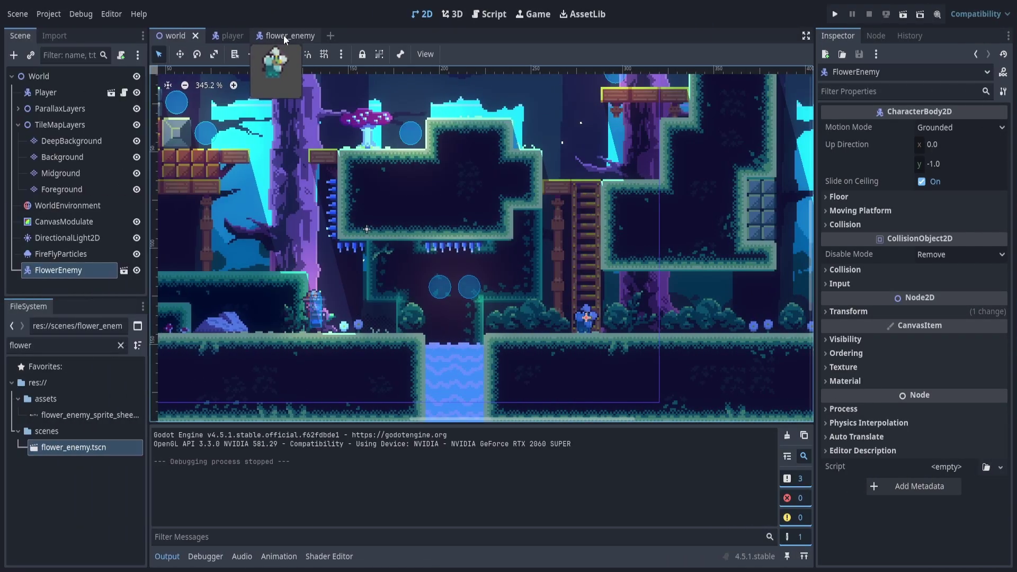
# - Attach new script res://scripts/flower_enemy.gd to FlowerEnemy and insert a blank line above extends
pyautogui.click(284, 35)
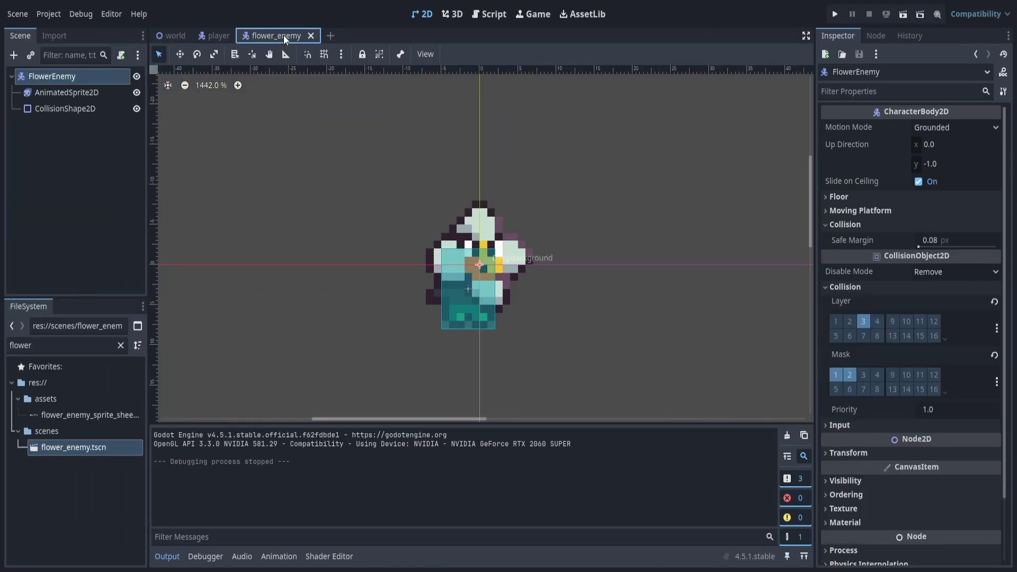
pyautogui.click(122, 55)
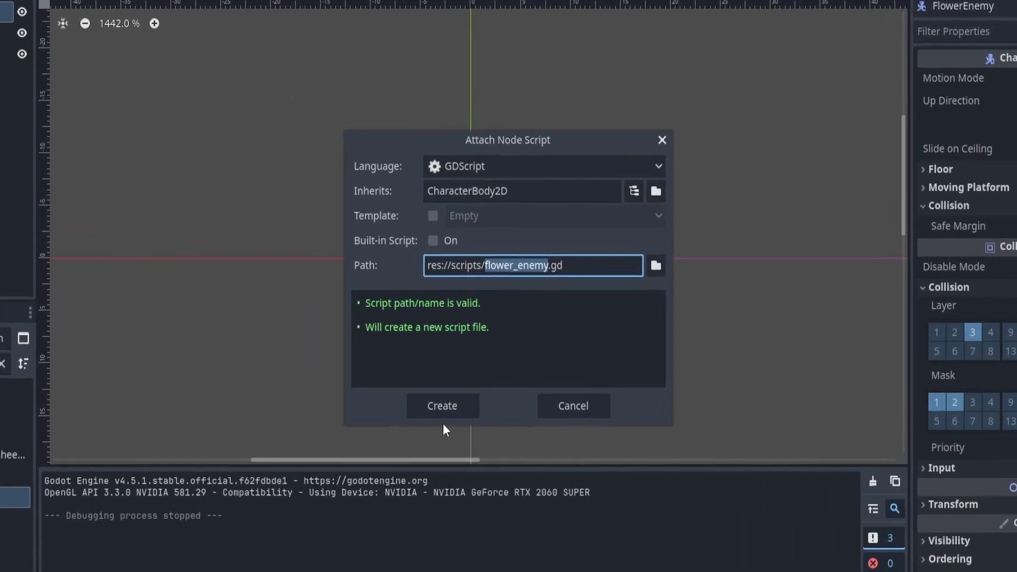
pyautogui.click(458, 378)
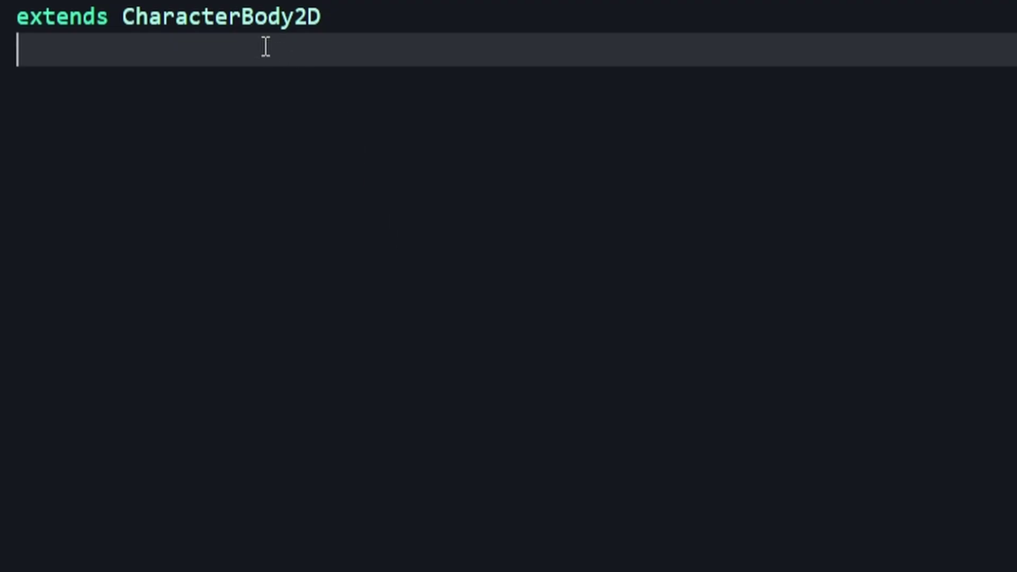
pyautogui.press('Up')
pyautogui.press('Return')
pyautogui.press('Up')
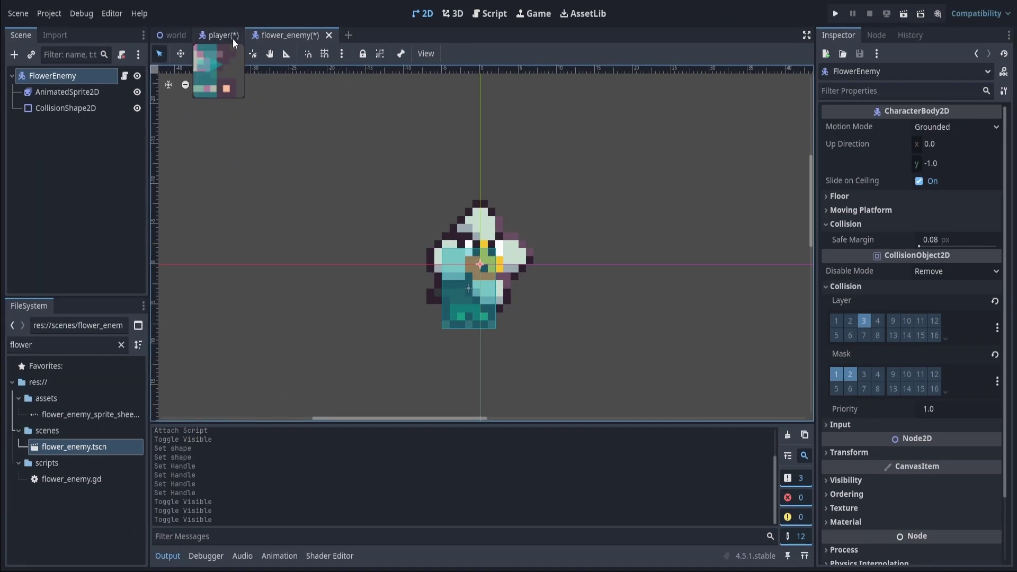
# - Switch to the player scene, select Player, and cancel the Add Node dialog
pyautogui.click(223, 35)
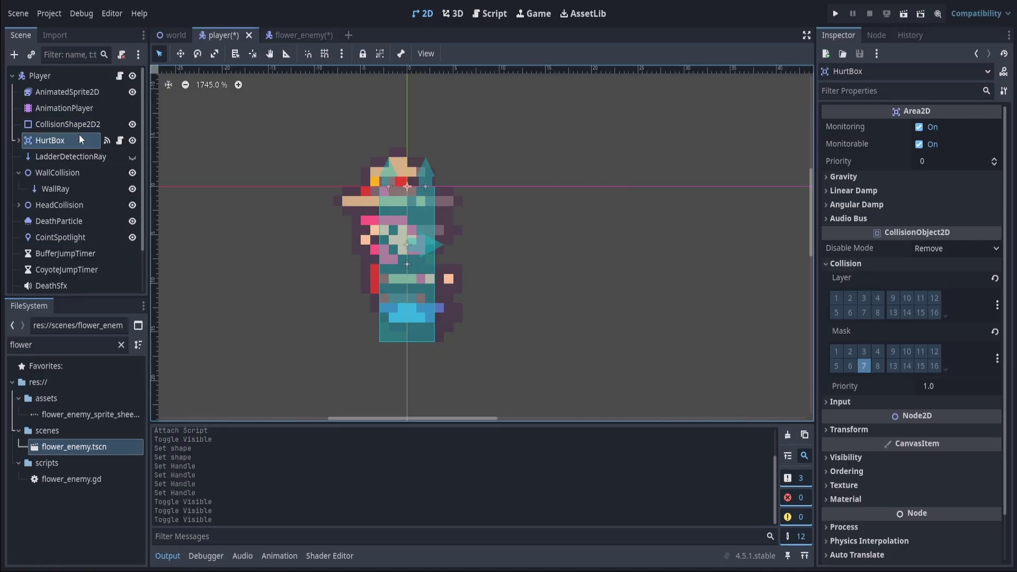
pyautogui.click(63, 76)
pyautogui.hotkey('ctrl', 'a')
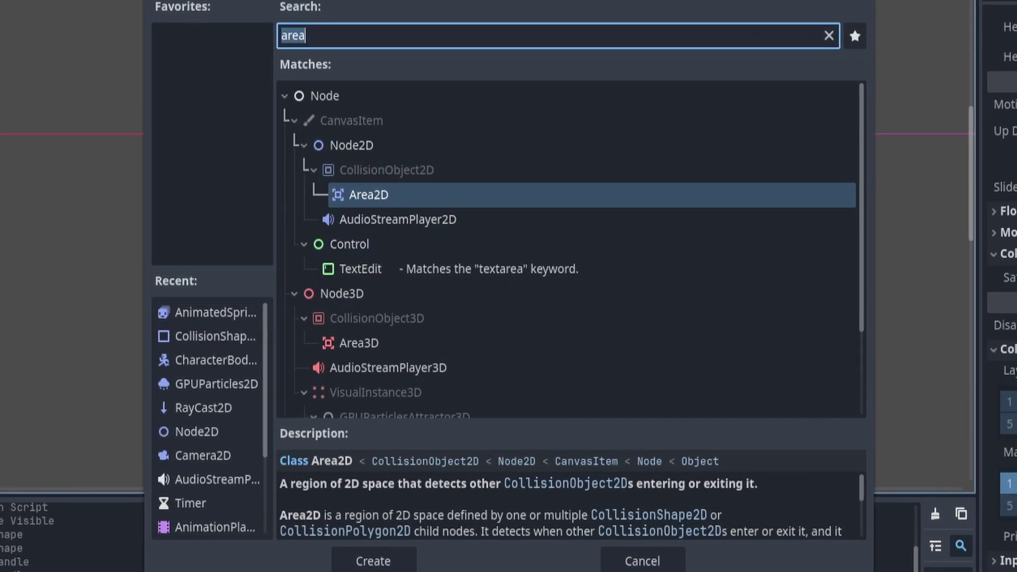
pyautogui.click(642, 561)
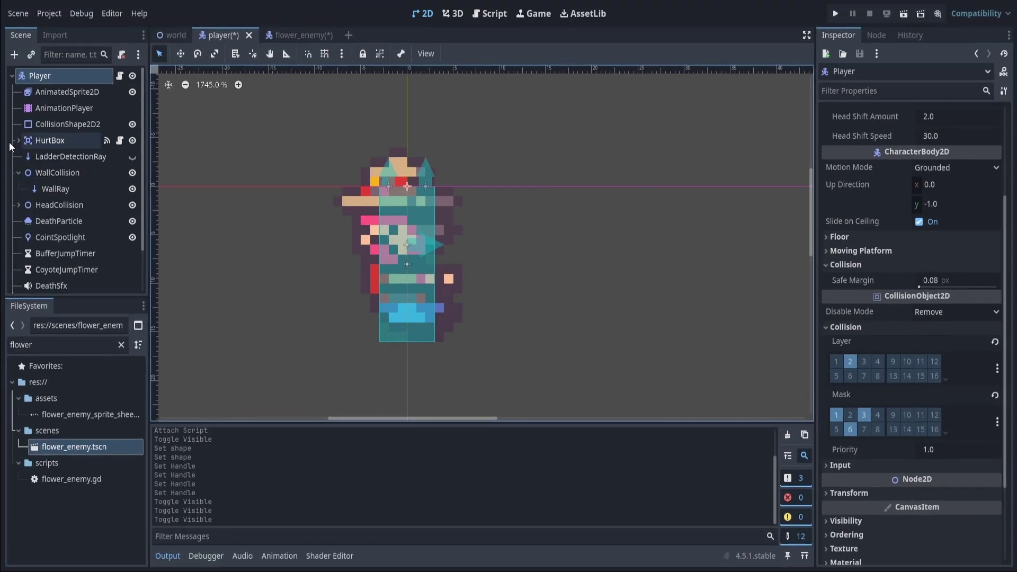
# - Show the HurtBox collision shape to inspect its size, hide it, then select HurtBox
pyautogui.click(19, 141)
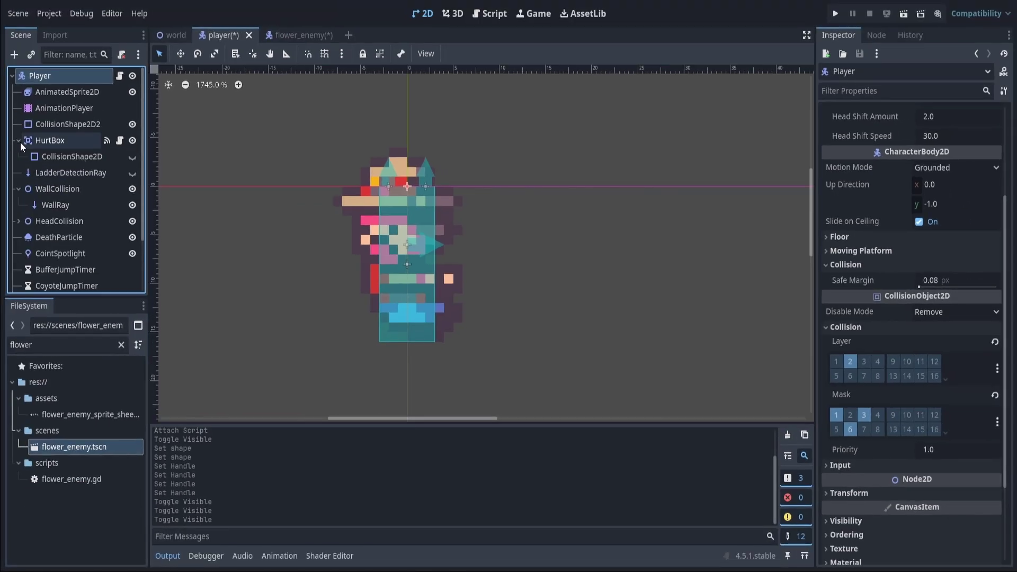
pyautogui.click(81, 157)
pyautogui.click(133, 157)
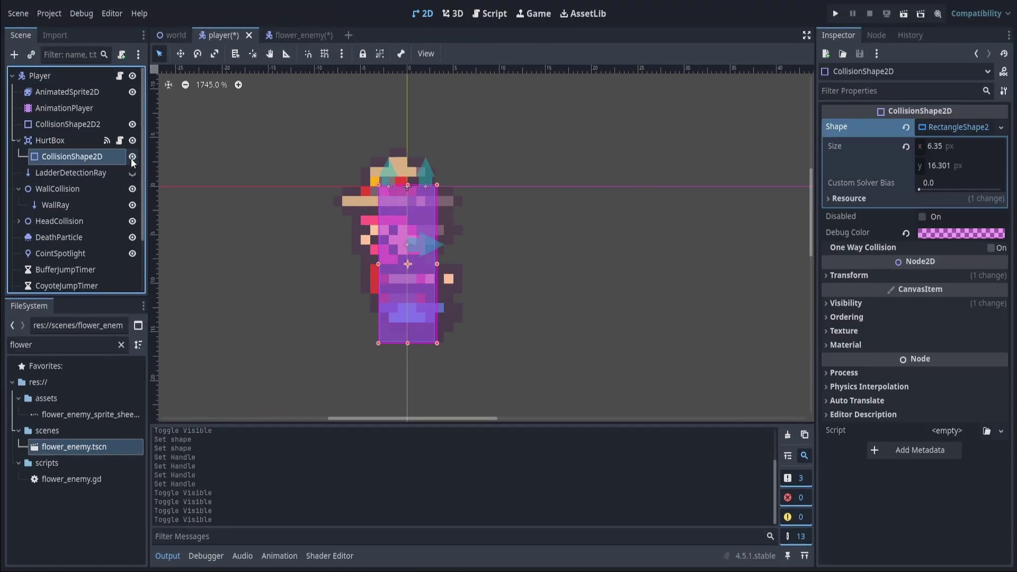
pyautogui.scroll(6, 409, 191)
pyautogui.scroll(5, 409, 187)
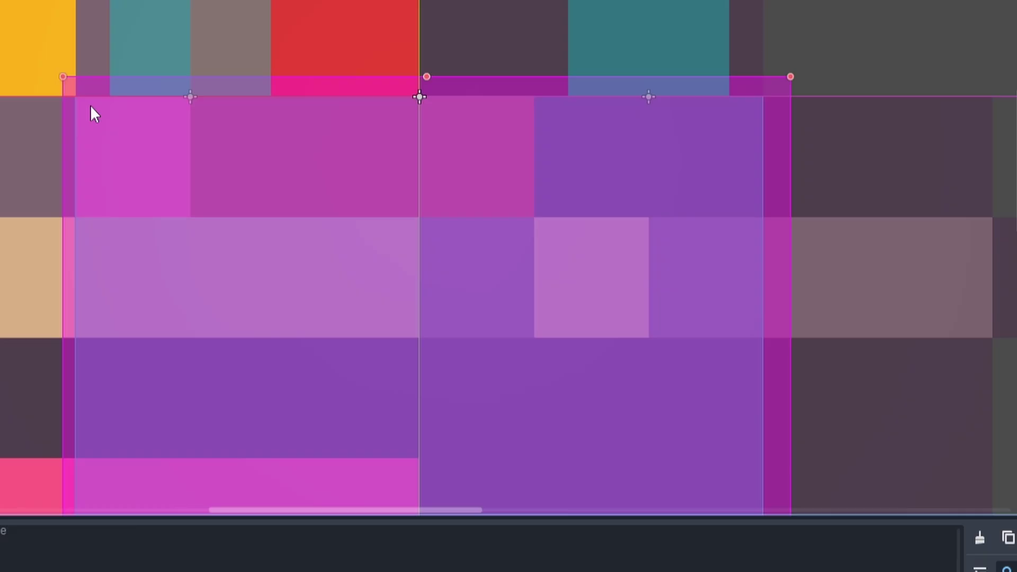
pyautogui.scroll(-11, 90, 103)
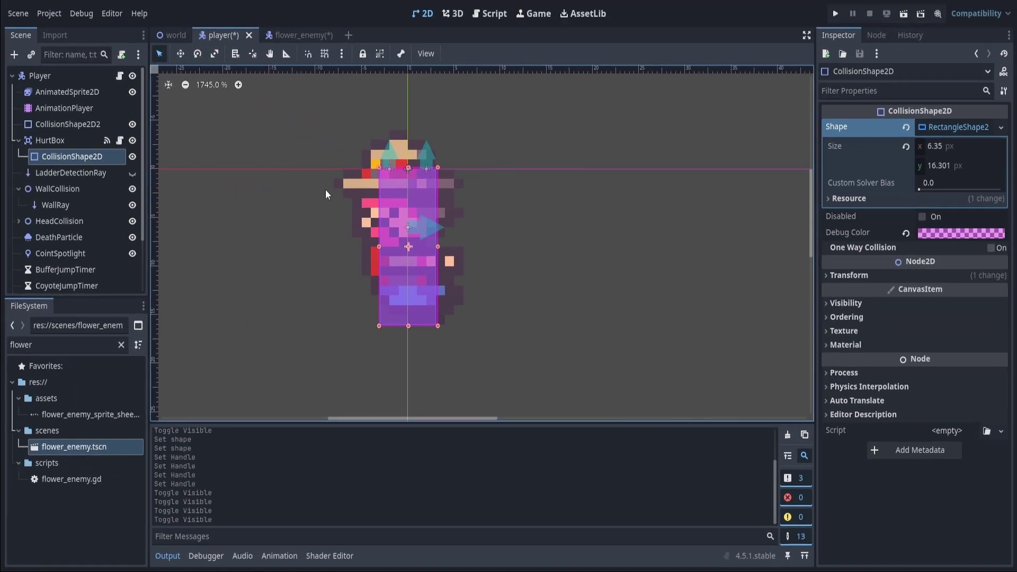
pyautogui.click(132, 157)
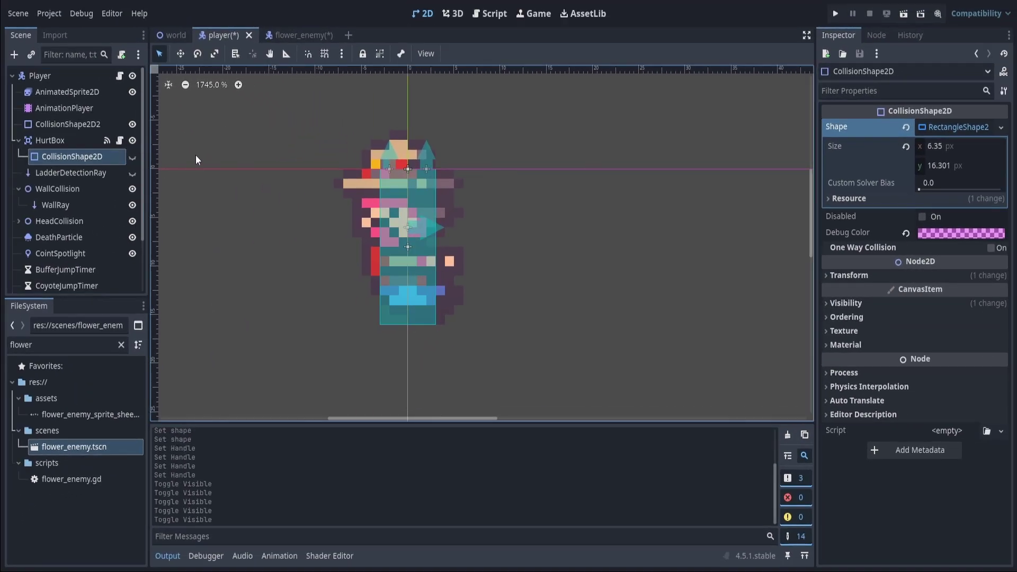
pyautogui.click(81, 141)
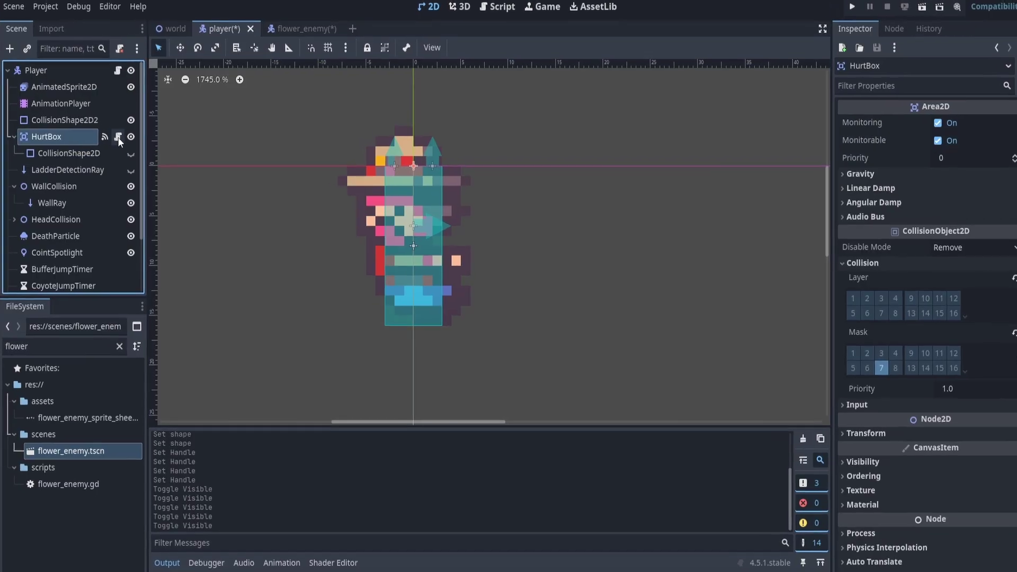
# - Change hurt_box.gd's condition to 'if body is TileMapLayer or body is FlowerEnemy:'
pyautogui.click(120, 140)
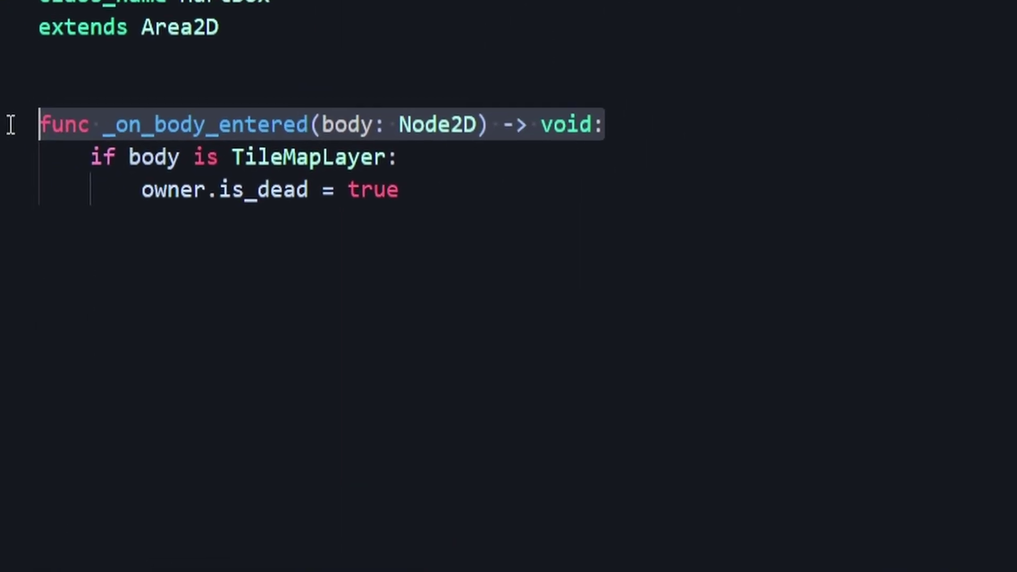
pyautogui.click(243, 267)
pyautogui.doubleClick(380, 183)
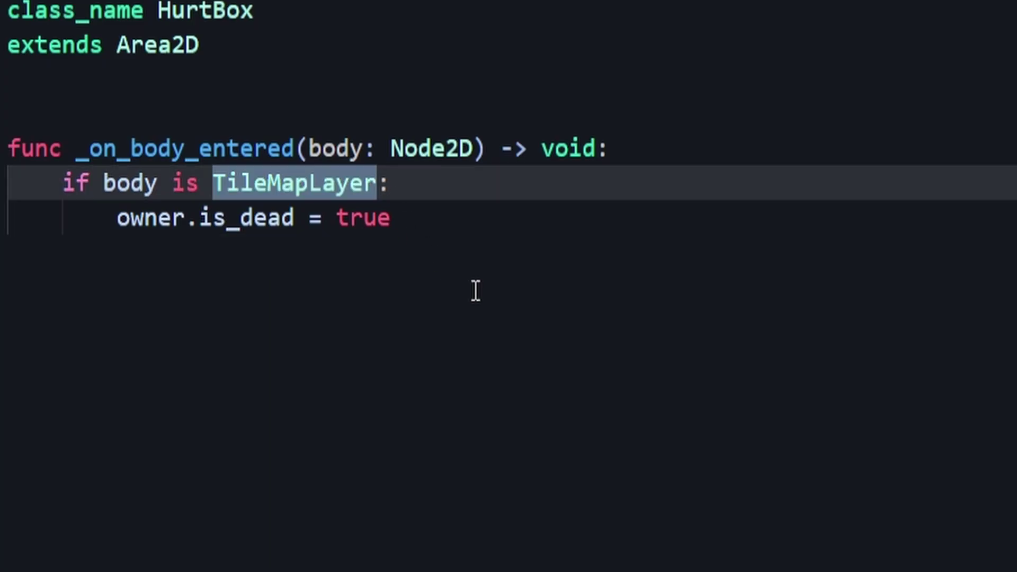
pyautogui.press('Right')
pyautogui.write('or')
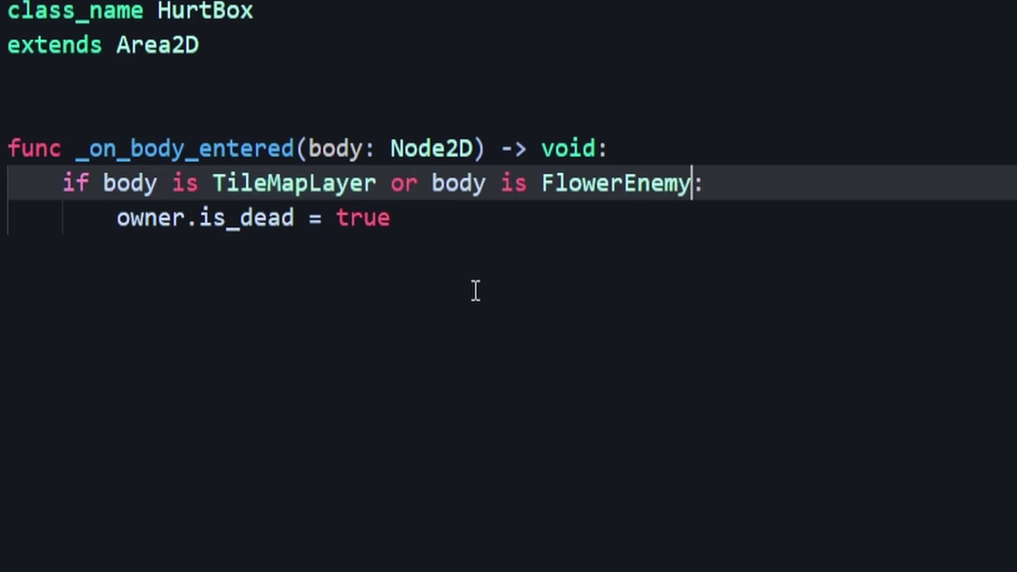
pyautogui.click(475, 291)
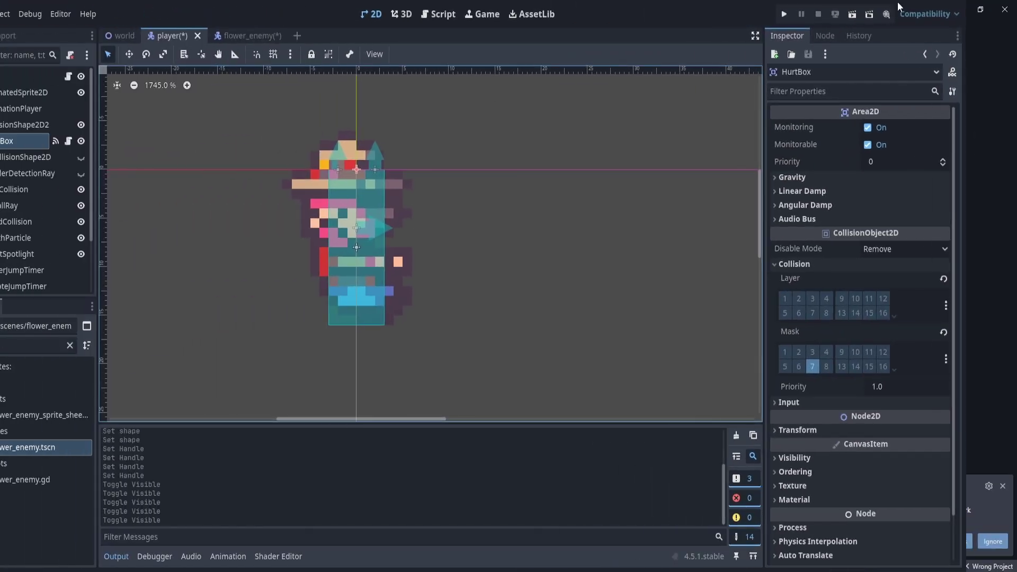
pyautogui.click(876, 35)
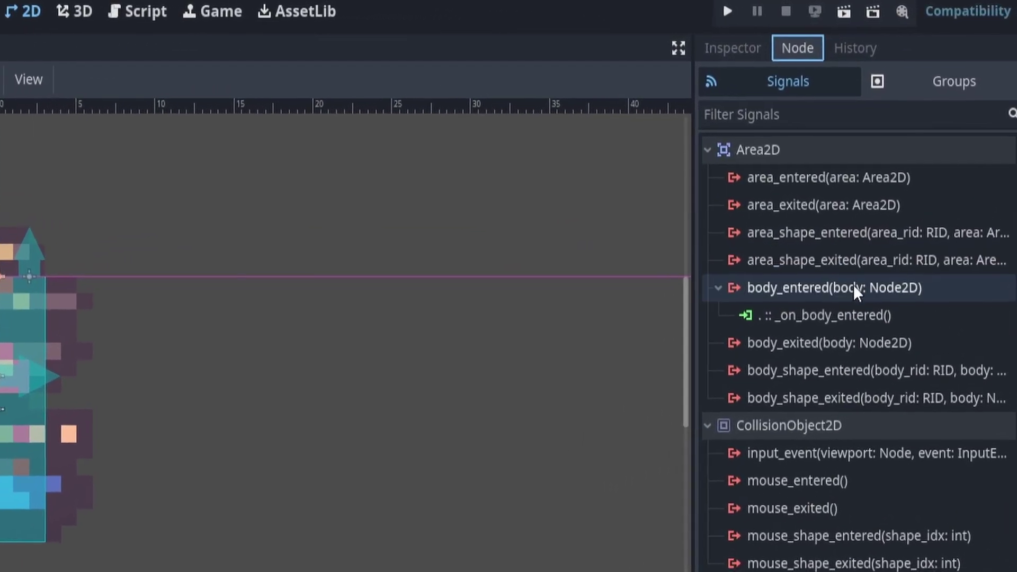
# - Check body_entered connects to HurtBox's _on_body_entered, then toggle a HurtBox mask bit
pyautogui.click(907, 176)
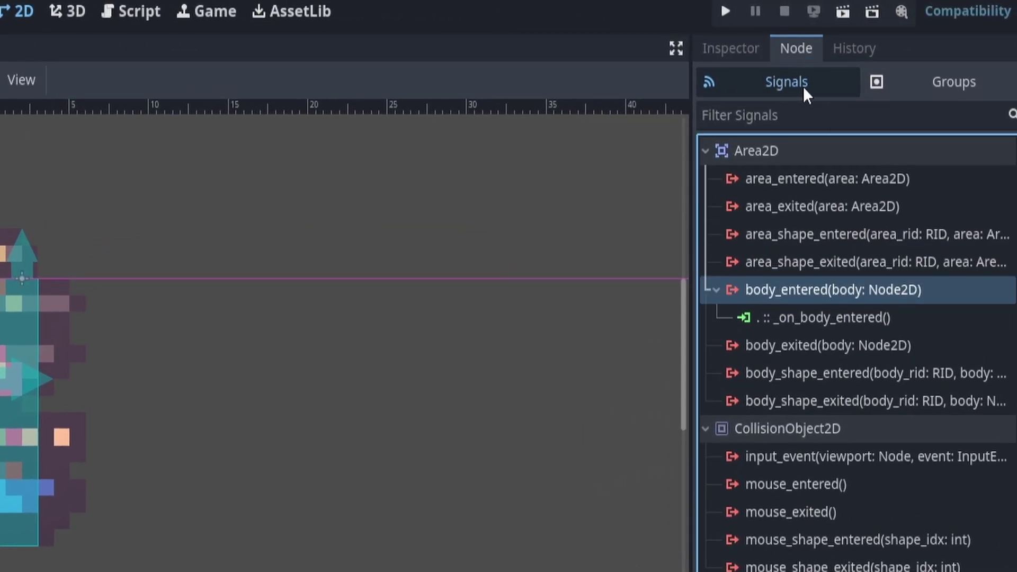
pyautogui.doubleClick(775, 292)
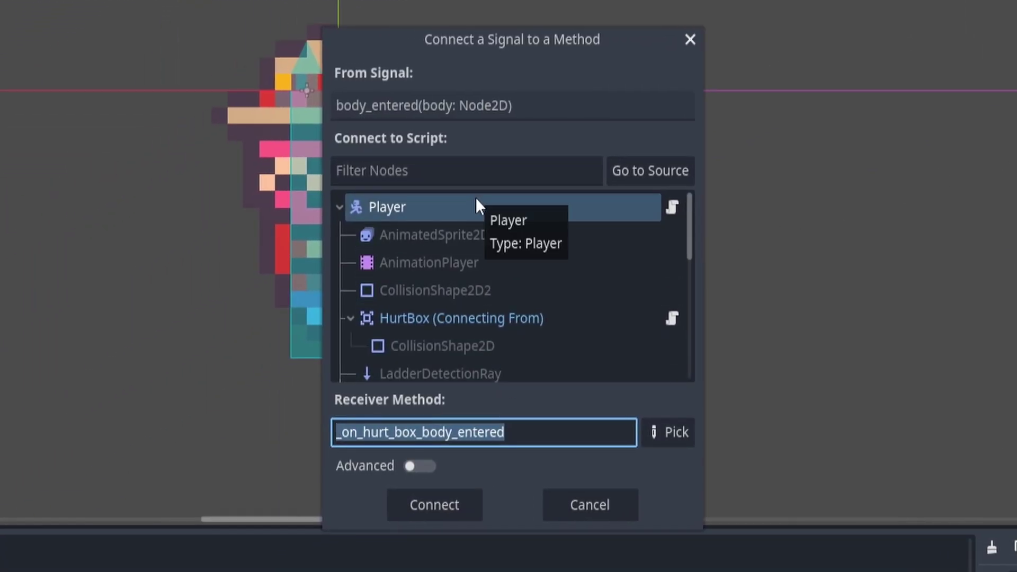
pyautogui.click(509, 324)
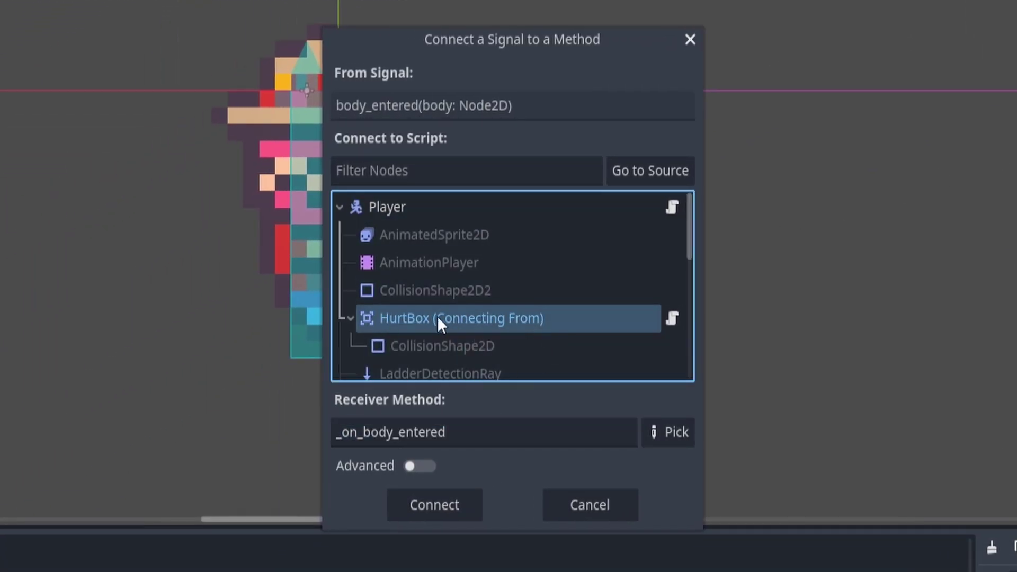
pyautogui.press('Return')
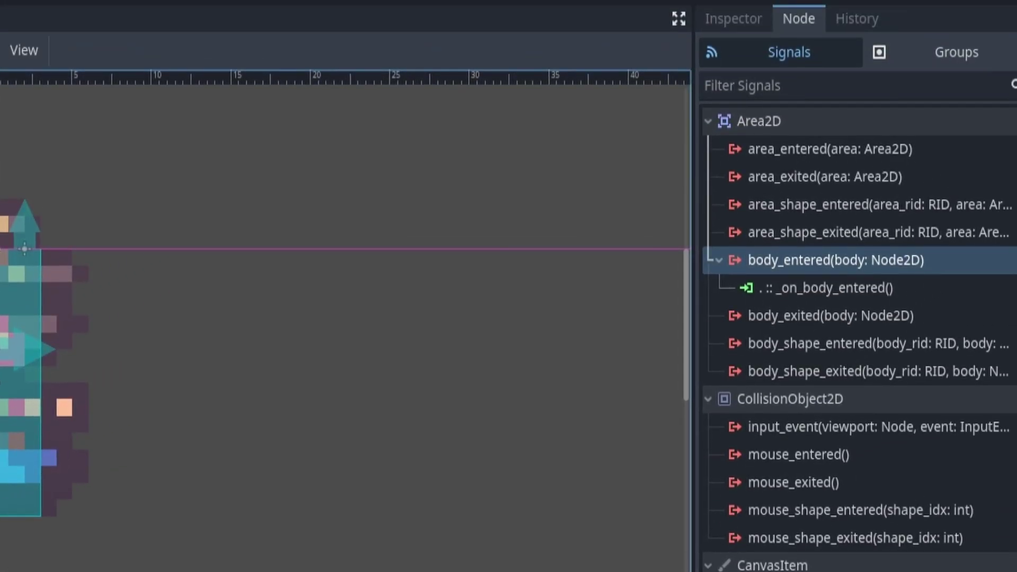
pyautogui.click(762, 21)
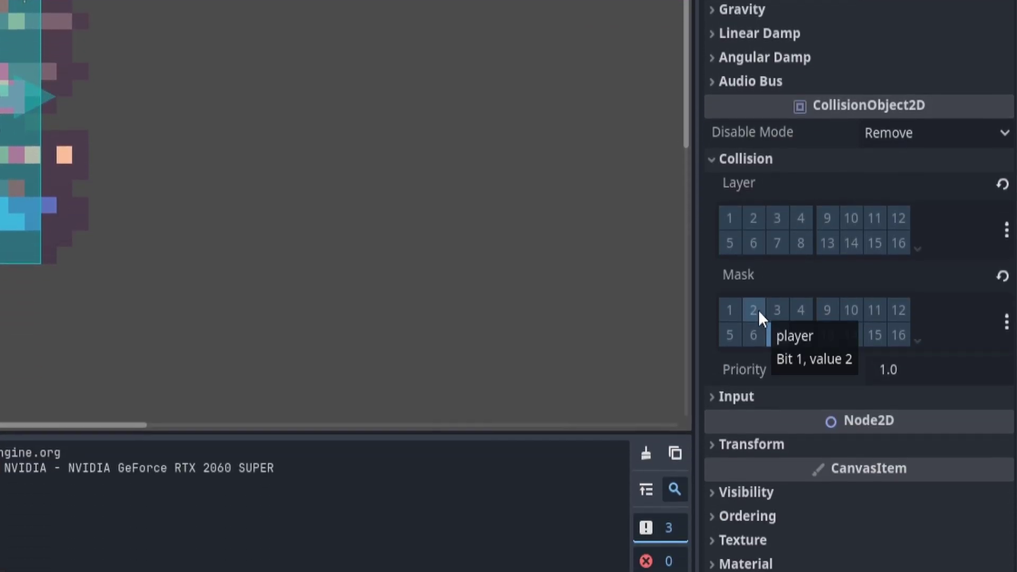
pyautogui.click(776, 310)
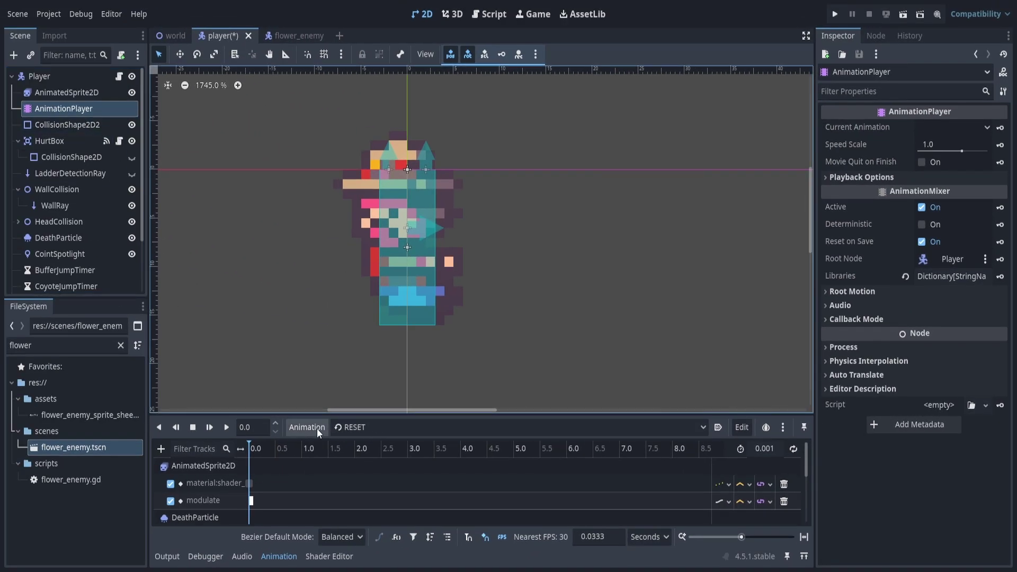
# - Load the player's 'die' animation in the AnimationPlayer and preview the sprite flashing white
pyautogui.click(397, 430)
pyautogui.click(392, 459)
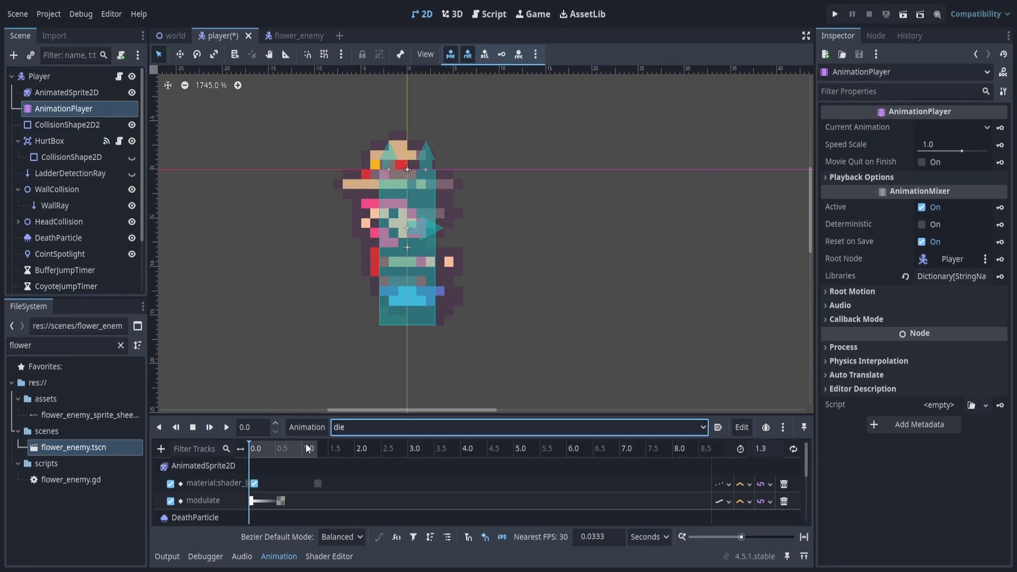
pyautogui.click(225, 427)
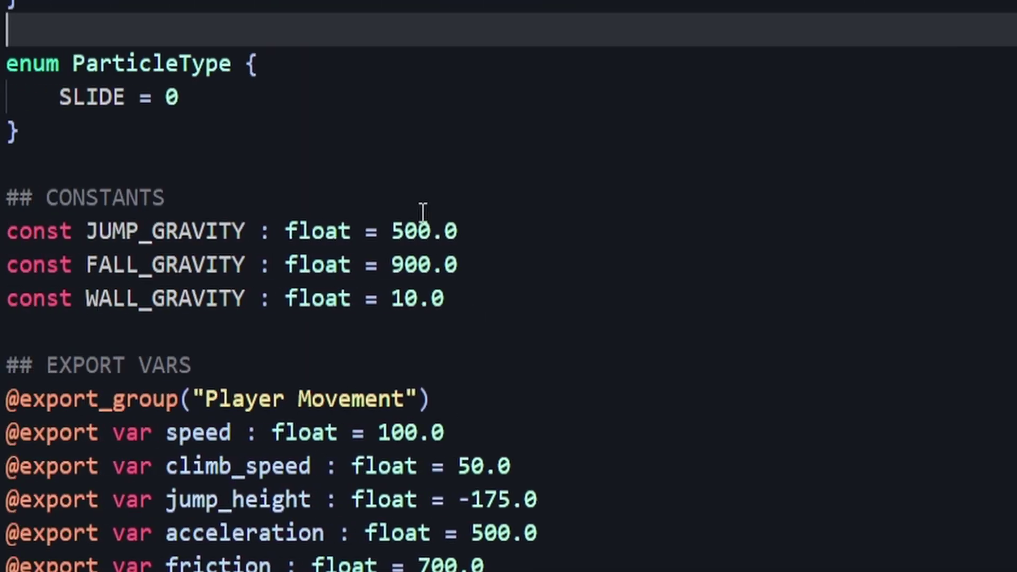
# - Scroll to the is_dead setter and highlight its 'if value' check, 'die' playback and await lines
pyautogui.scroll(-5, 420, 216)
pyautogui.scroll(-2, 368, 272)
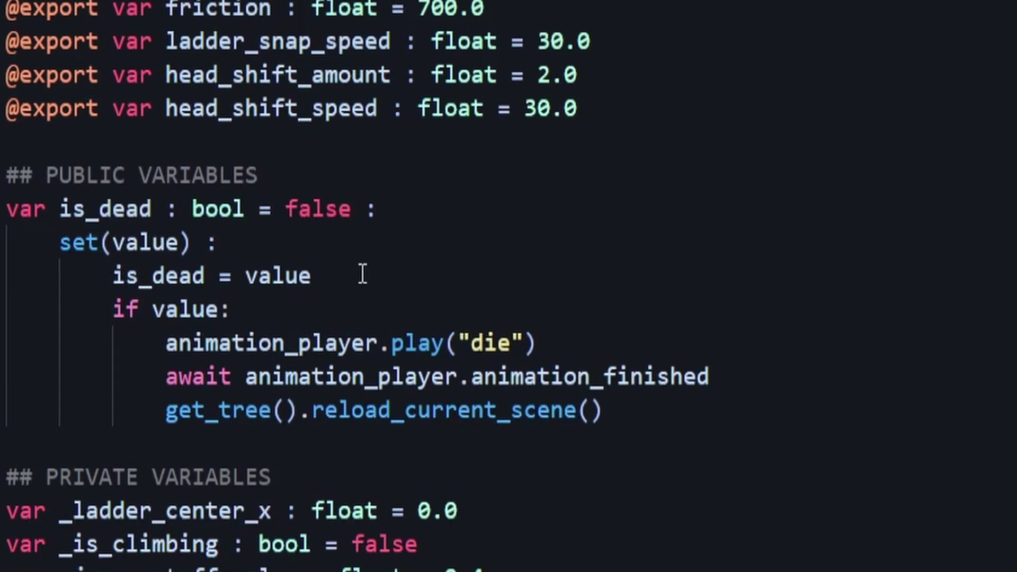
pyautogui.moveTo(654, 410); pyautogui.dragTo(6, 209)
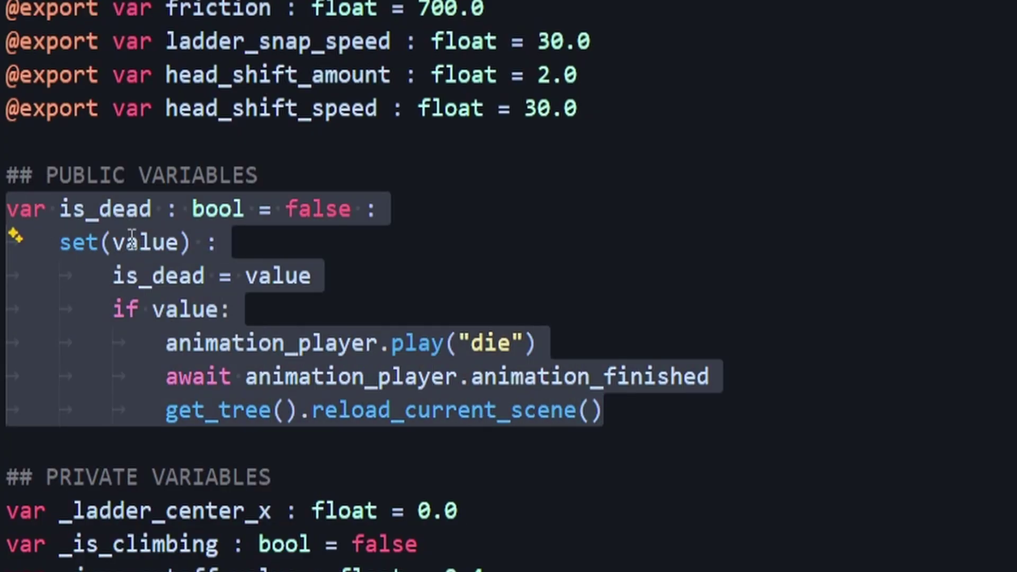
pyautogui.click(266, 245)
pyautogui.moveTo(293, 321); pyautogui.dragTo(108, 310)
pyautogui.moveTo(164, 344); pyautogui.dragTo(550, 340)
pyautogui.moveTo(739, 382); pyautogui.dragTo(161, 376)
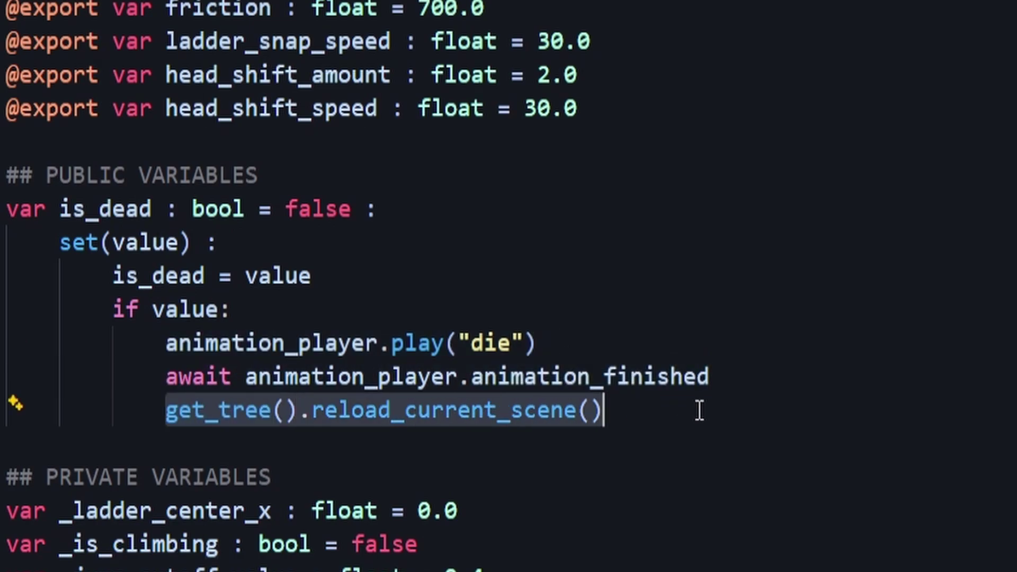